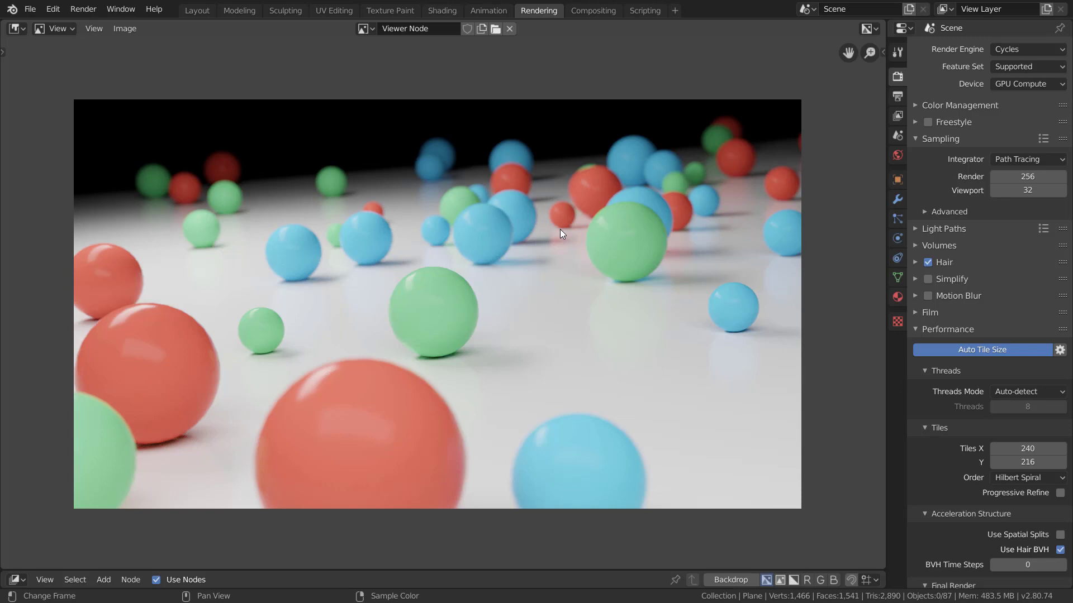
Keep the render in the Image Editor and show the narrowed Enrich sidebar tab with Filmic settings
{"action": "left_click", "coordinate": [22, 28]}
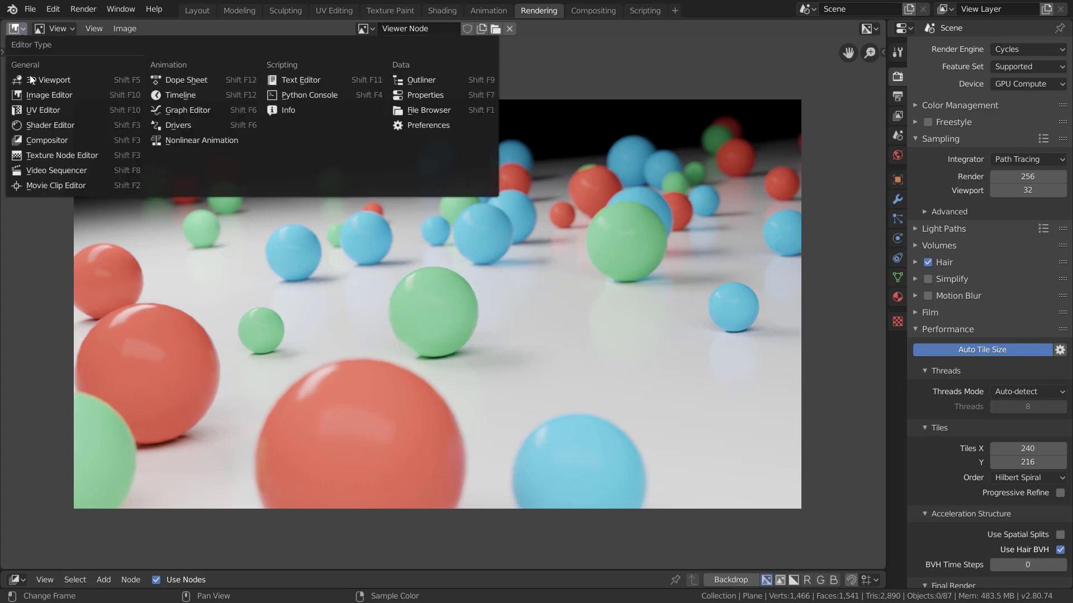
{"action": "left_click", "coordinate": [76, 99]}
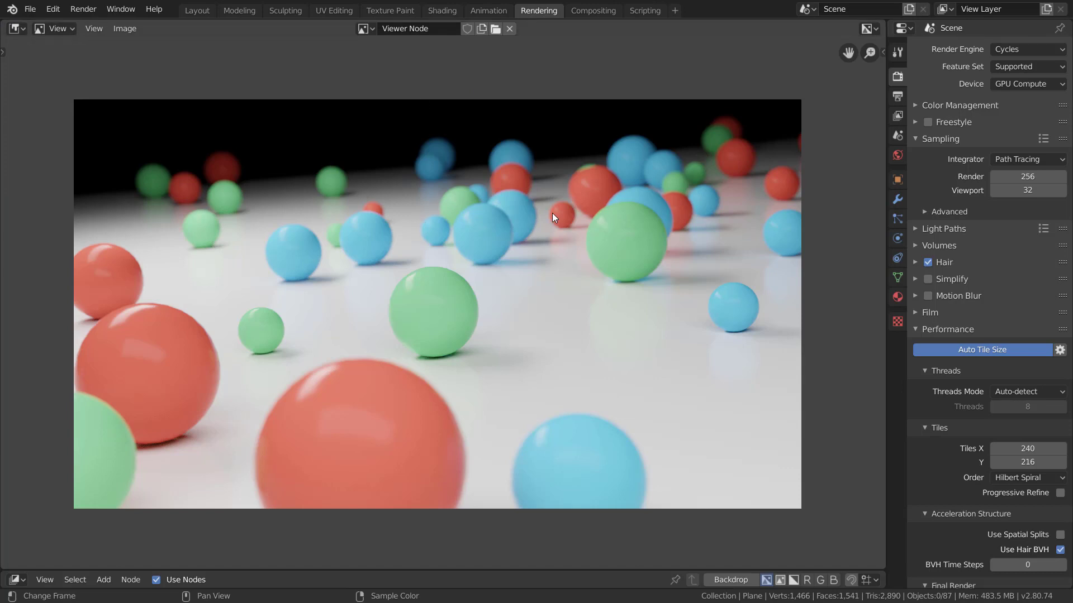
{"action": "key", "text": "n"}
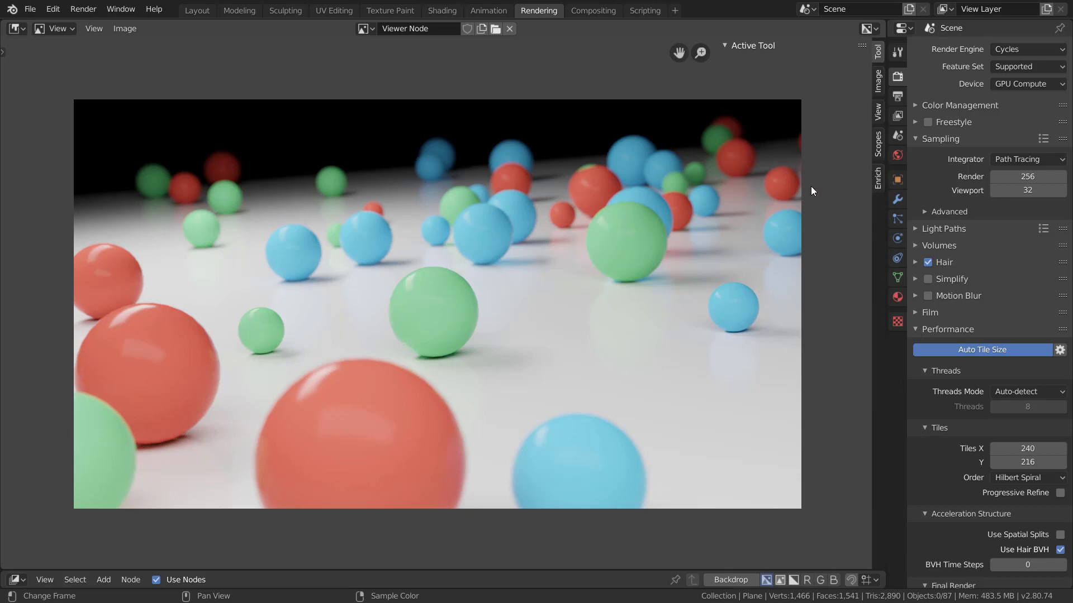
{"action": "left_click", "coordinate": [878, 181]}
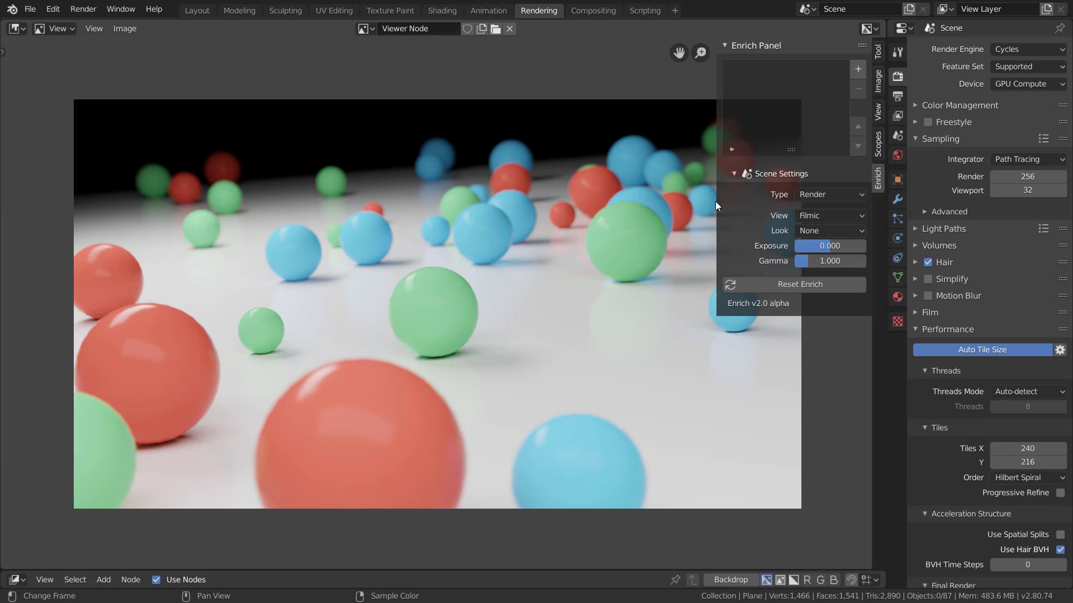
{"action": "left_click_drag", "start_coordinate": [717, 201], "coordinate": [731, 201]}
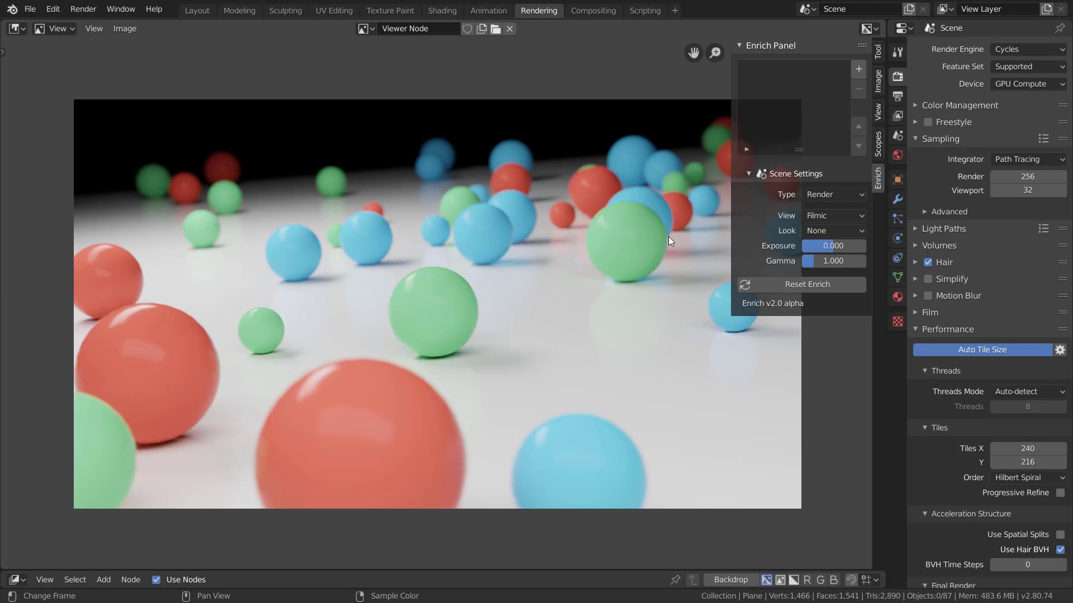
Add a Vibrance/Saturation effect and raise its Vibrance from 1.00 to 1.27
{"action": "left_click", "coordinate": [858, 64]}
{"action": "left_click_drag", "start_coordinate": [835, 36], "coordinate": [653, 95]}
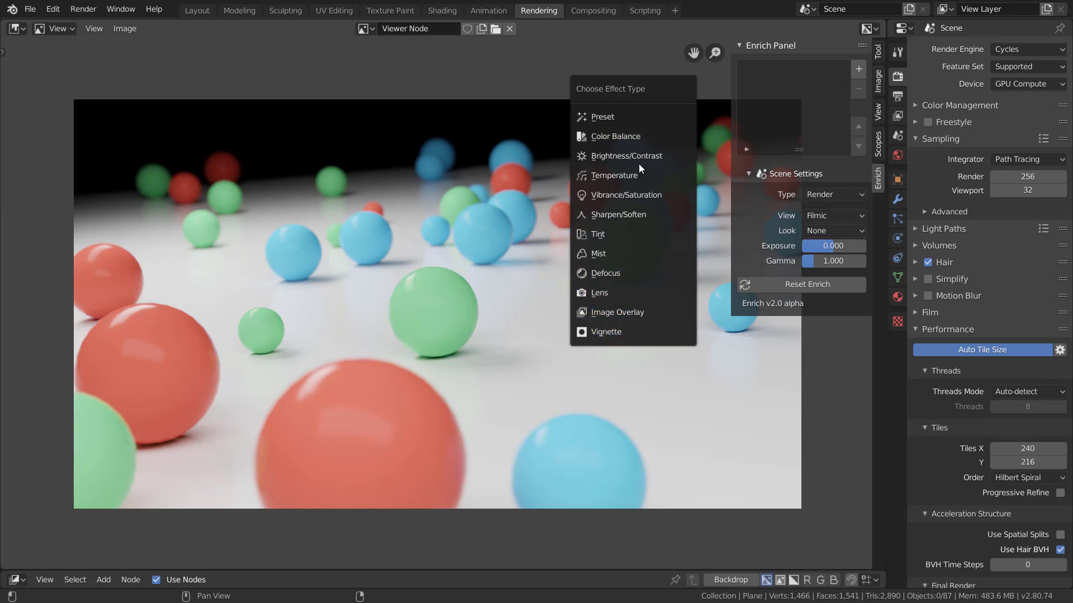
{"action": "left_click", "coordinate": [628, 194]}
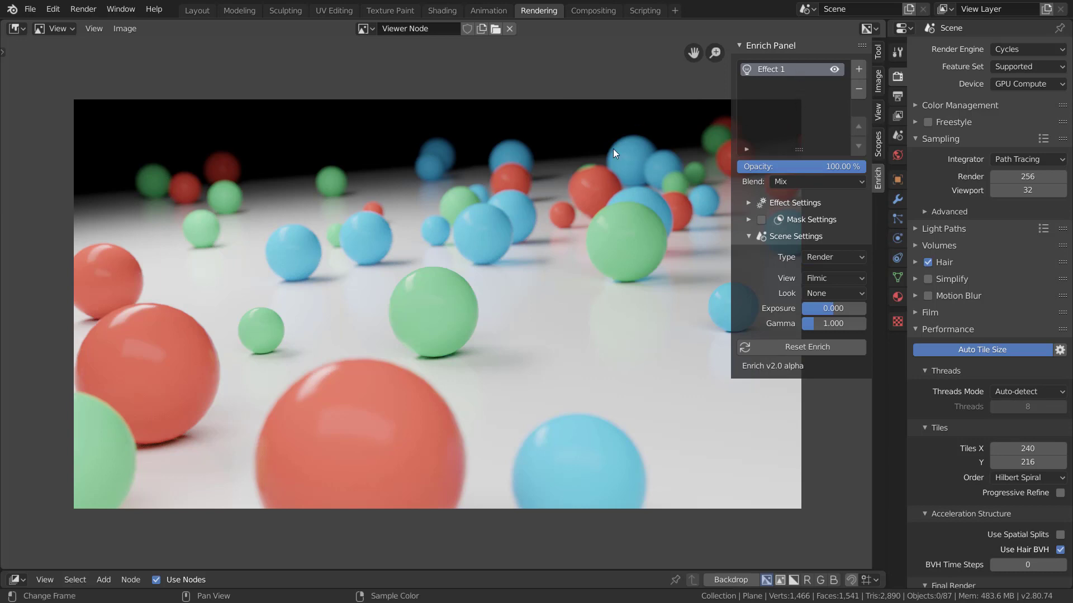
{"action": "left_click", "coordinate": [766, 202]}
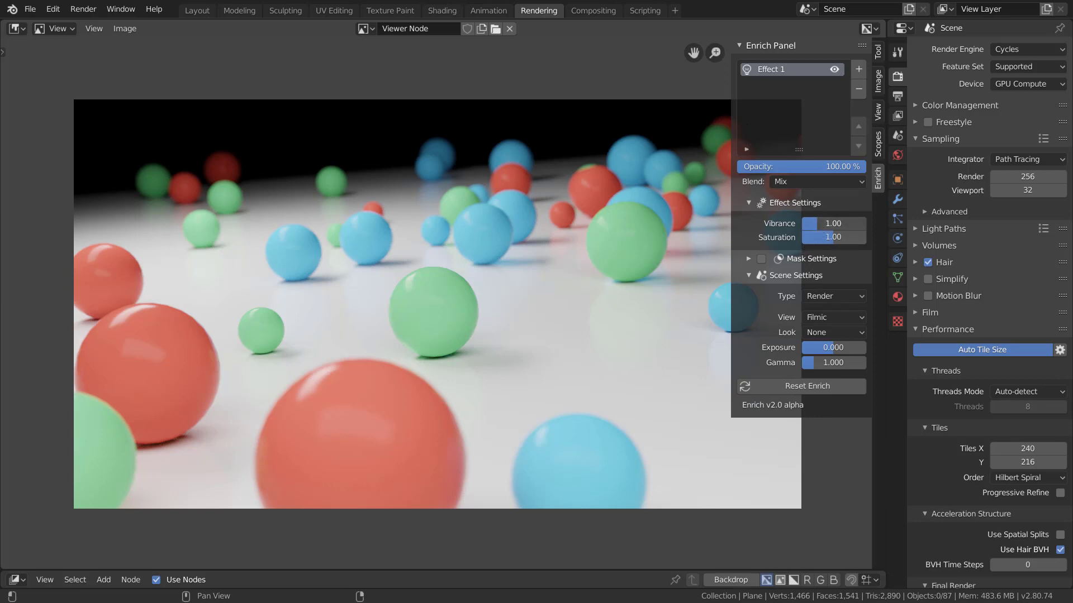
{"action": "left_click_drag", "start_coordinate": [816, 224], "coordinate": [820, 226]}
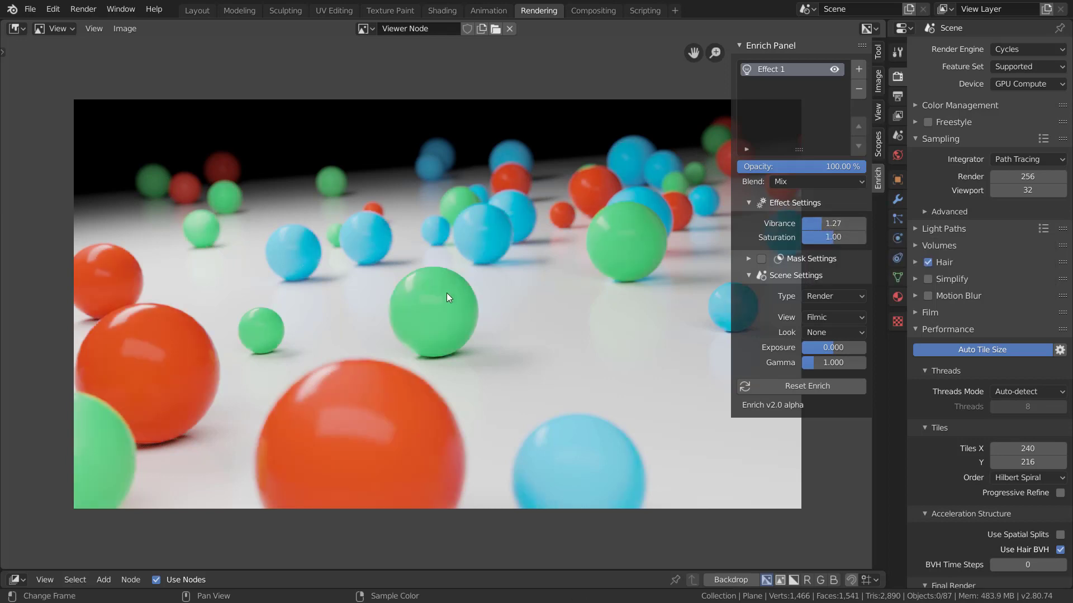
{"action": "left_click", "coordinate": [834, 69]}
{"action": "left_click", "coordinate": [835, 70]}
{"action": "left_click_drag", "start_coordinate": [832, 169], "coordinate": [867, 166]}
{"action": "left_click", "coordinate": [837, 181]}
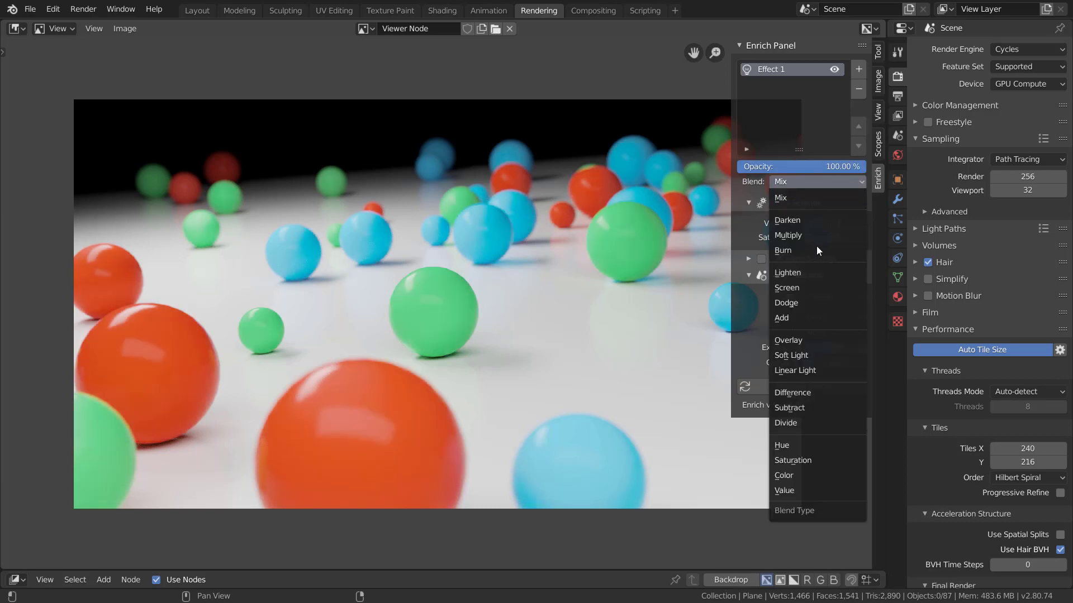
{"action": "left_click", "coordinate": [812, 290]}
{"action": "left_click", "coordinate": [816, 182]}
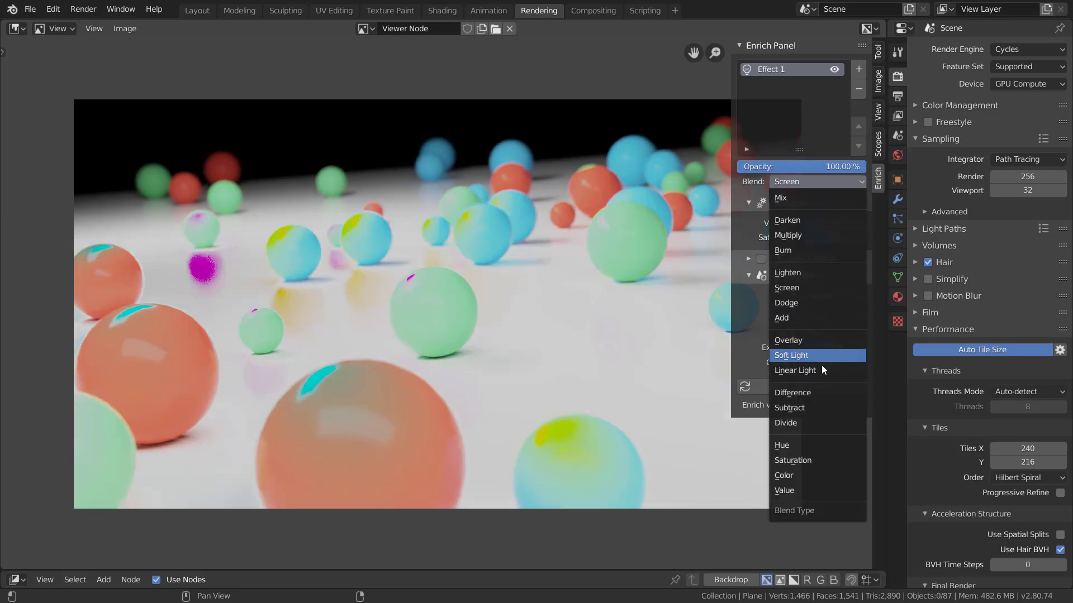
{"action": "left_click", "coordinate": [818, 352]}
{"action": "left_click", "coordinate": [812, 184]}
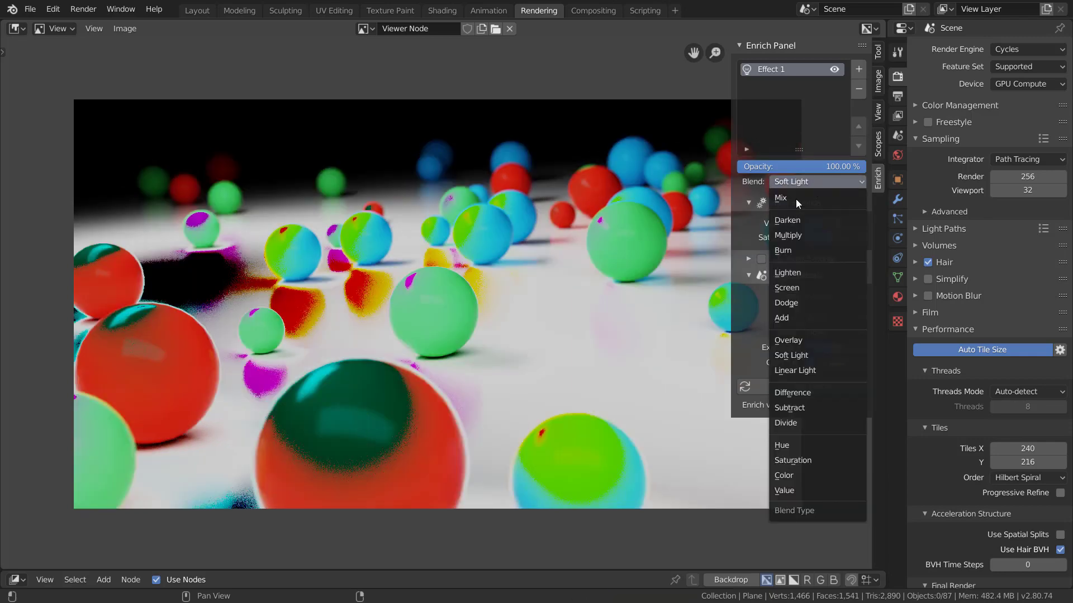
{"action": "left_click", "coordinate": [813, 374]}
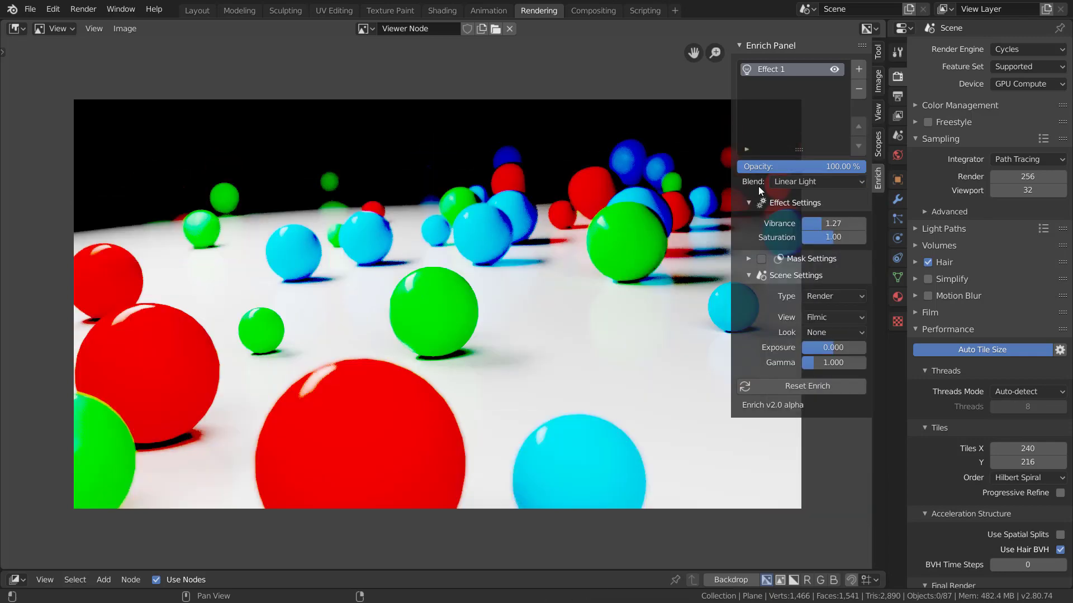
{"action": "left_click", "coordinate": [802, 183]}
{"action": "left_click", "coordinate": [816, 249]}
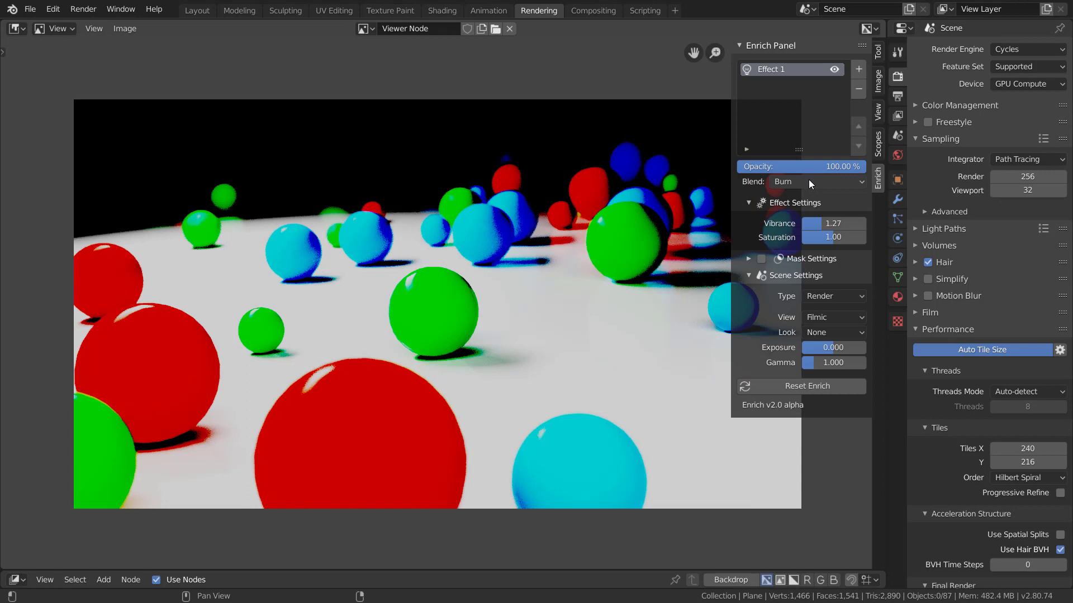
{"action": "left_click", "coordinate": [809, 181]}
{"action": "left_click", "coordinate": [810, 200]}
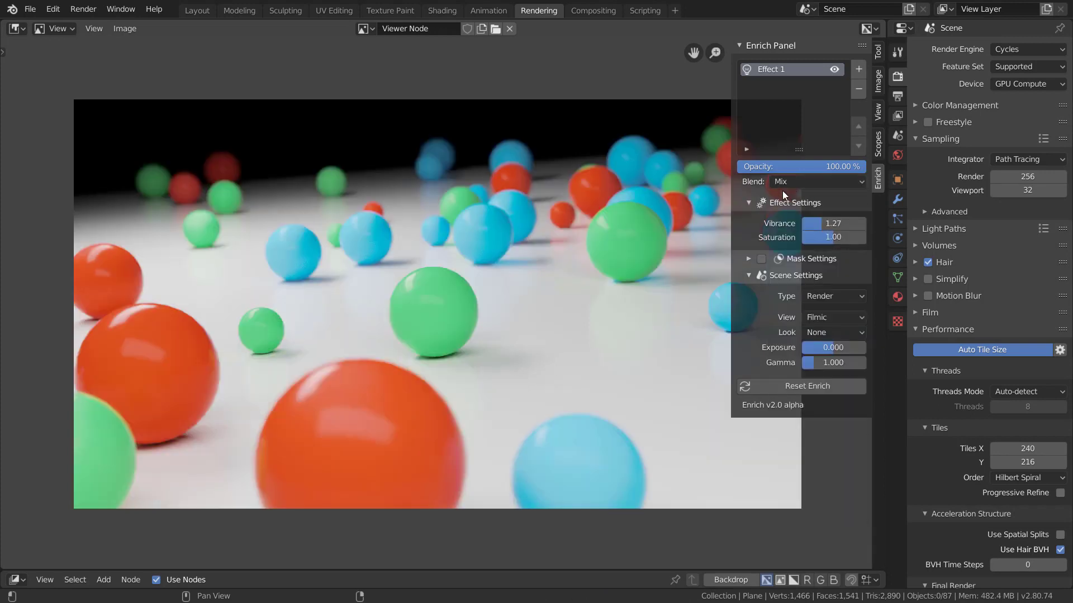
Add a Preset effect as Effect 2 and apply the Tranquil look from the gallery
{"action": "left_click", "coordinate": [857, 69]}
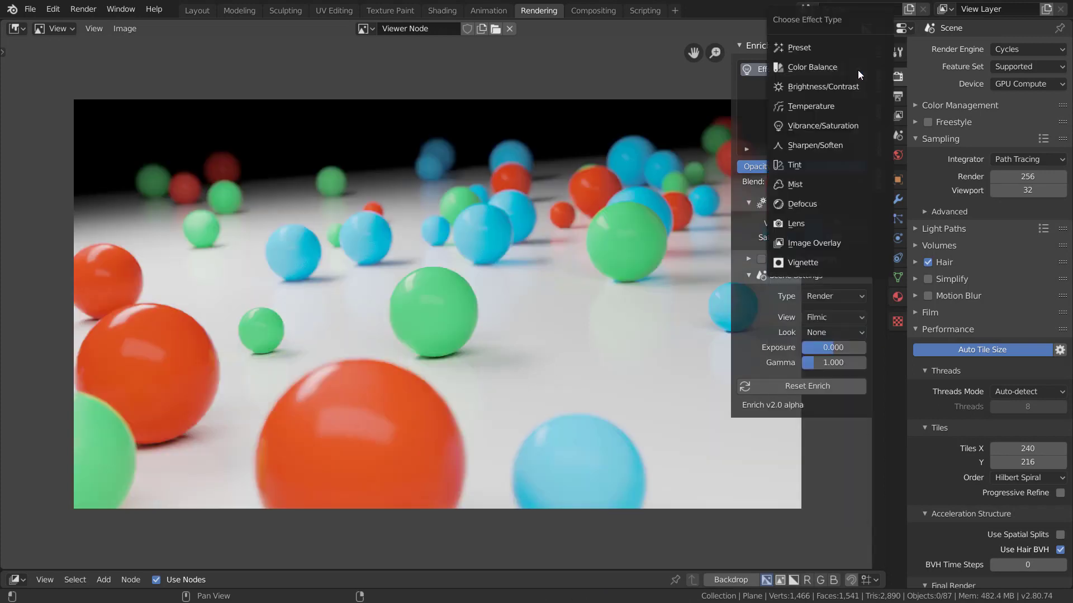
{"action": "left_click_drag", "start_coordinate": [829, 24], "coordinate": [603, 94]}
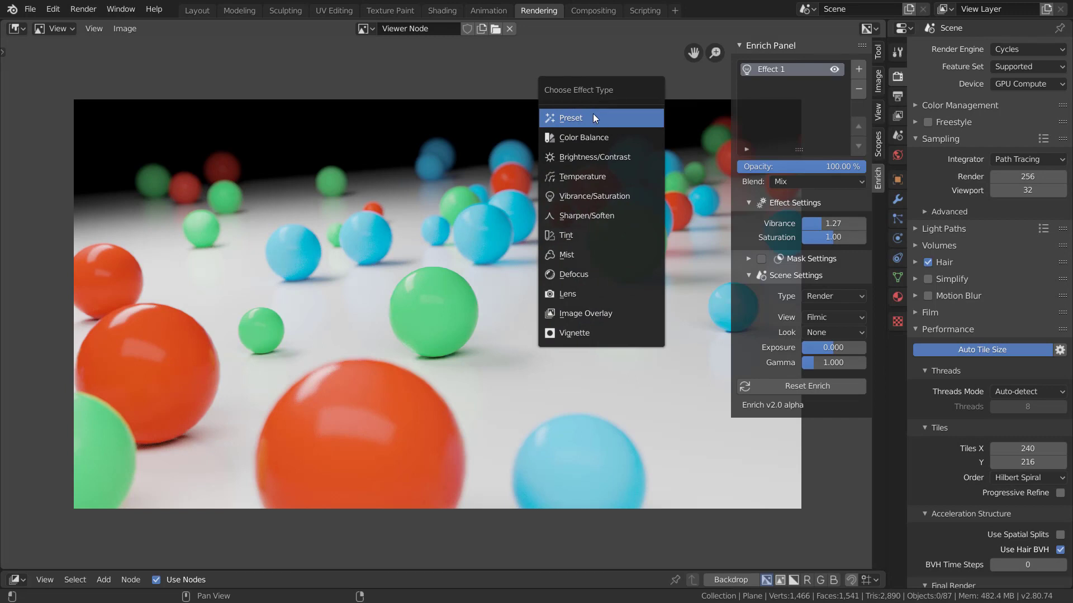
{"action": "left_click", "coordinate": [594, 117]}
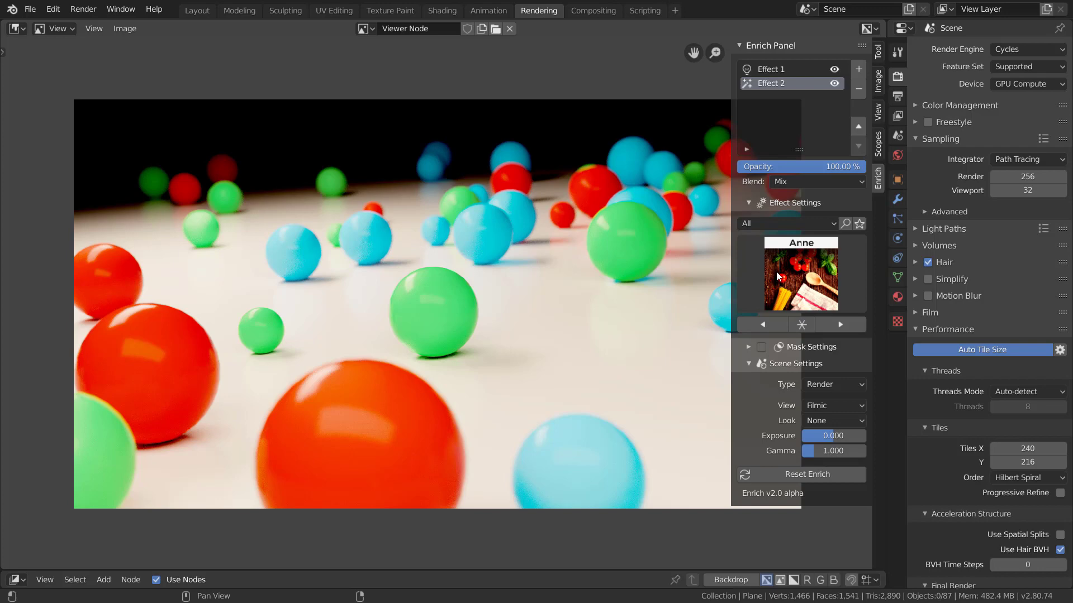
{"action": "left_click", "coordinate": [813, 273]}
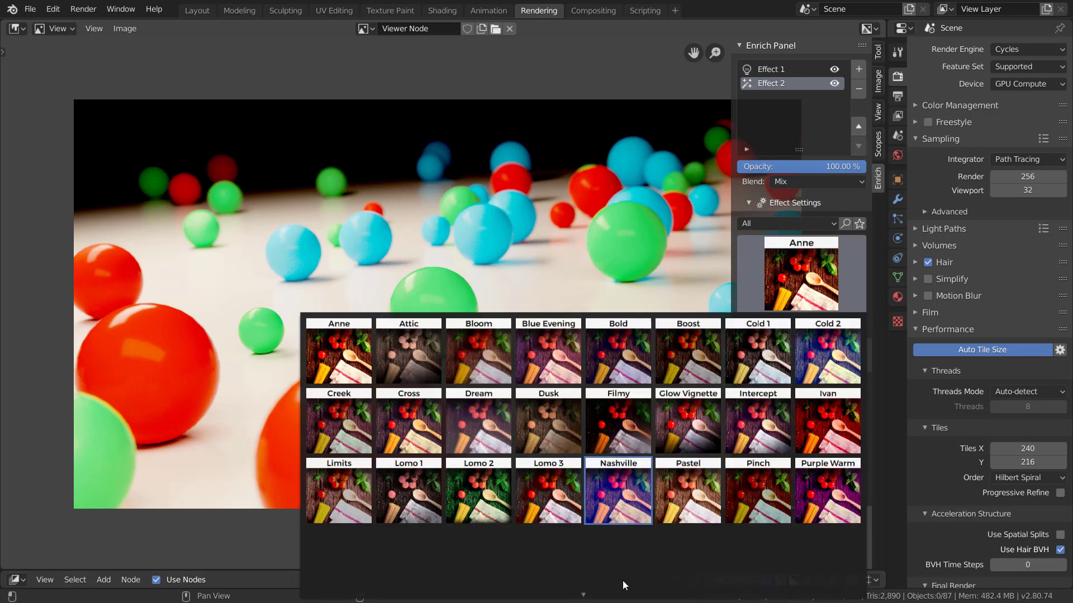
{"action": "scroll", "coordinate": [598, 530], "scroll_direction": "down", "scroll_amount": 2}
{"action": "left_click", "coordinate": [562, 484]}
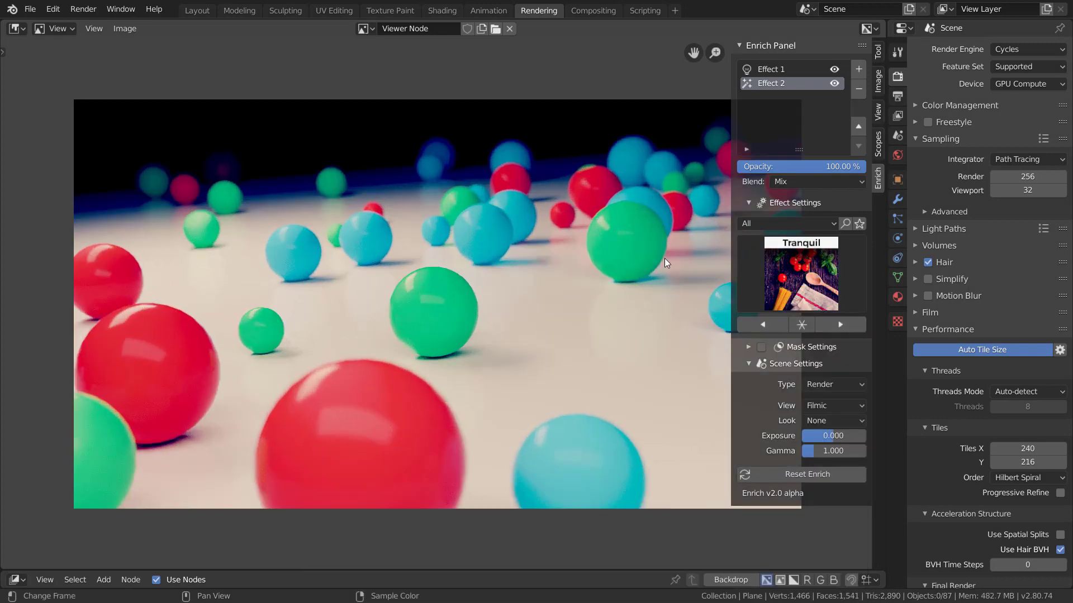
Randomize the preset through X Pro and Dusk until it lands on Lomo 3
{"action": "left_click", "coordinate": [840, 287]}
{"action": "left_click", "coordinate": [801, 324]}
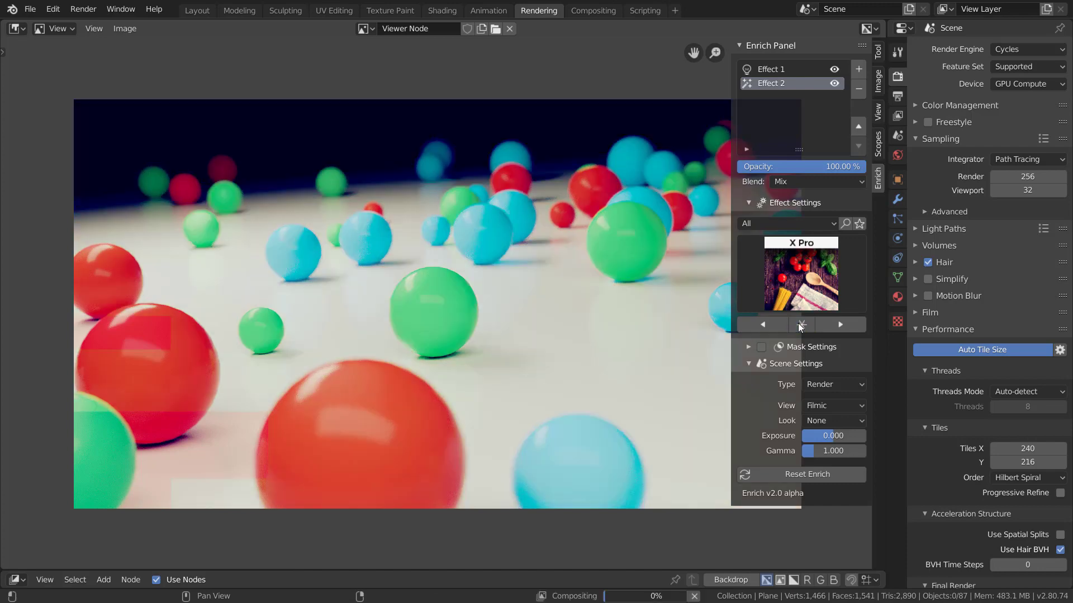
{"action": "left_click", "coordinate": [798, 323]}
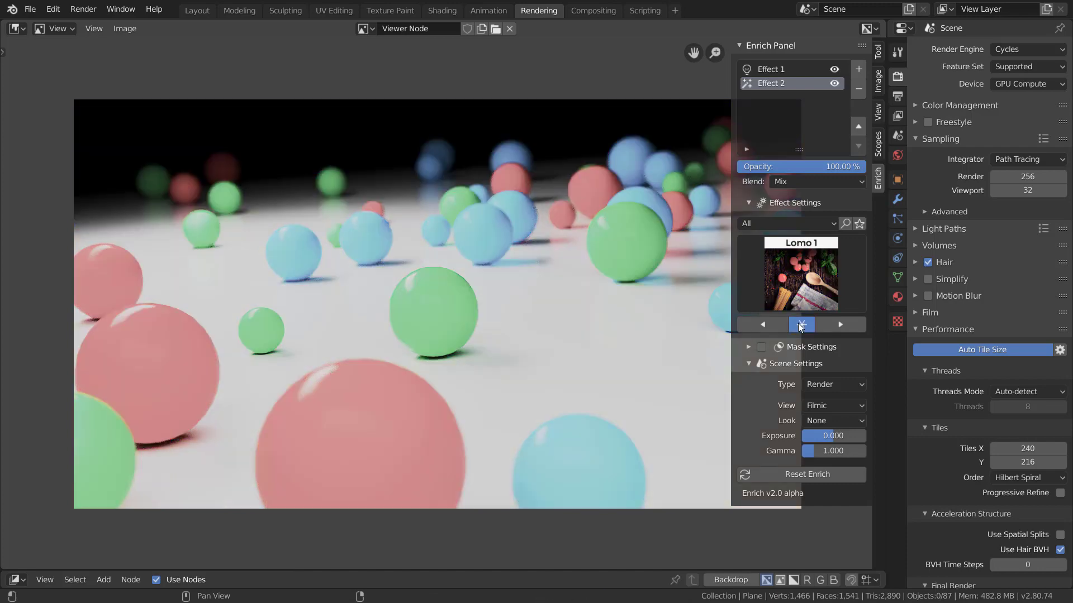
{"action": "left_click", "coordinate": [798, 323]}
{"action": "left_click", "coordinate": [798, 323]}
{"action": "left_click", "coordinate": [798, 322]}
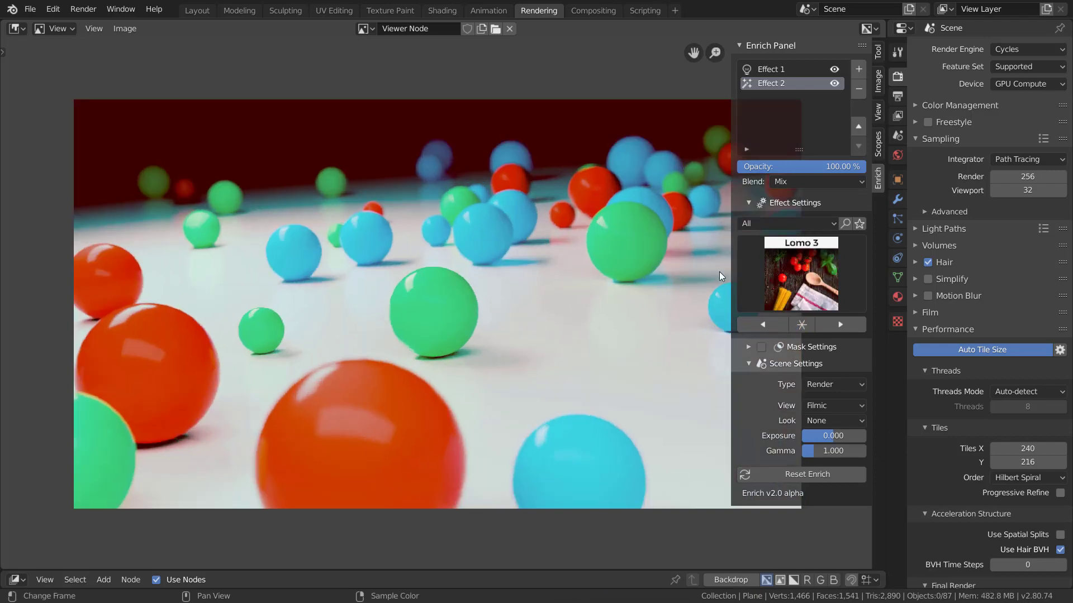
{"action": "left_click", "coordinate": [801, 273]}
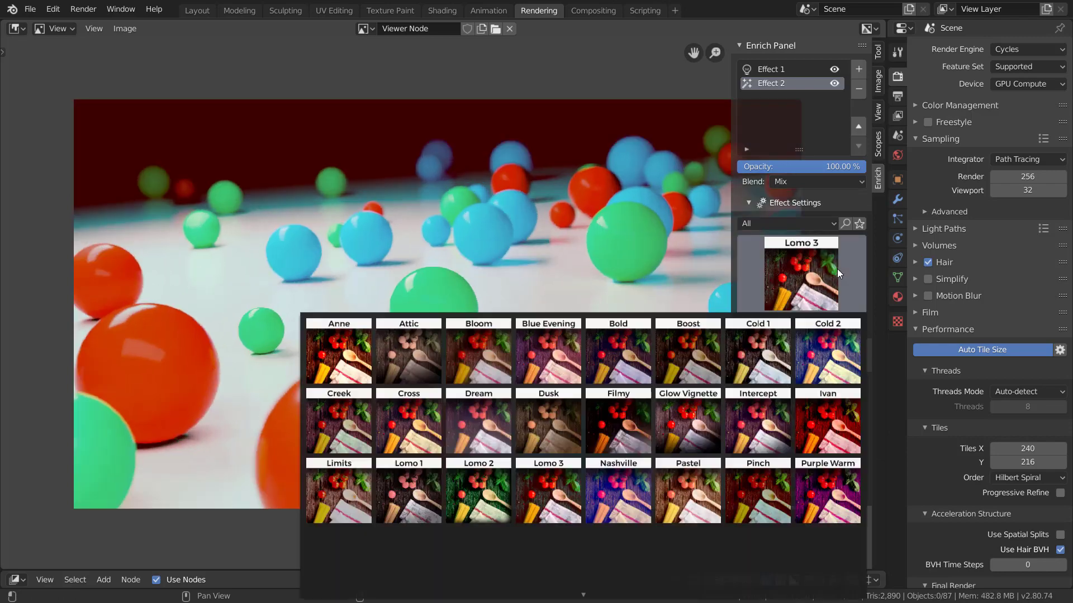
{"action": "scroll", "coordinate": [740, 590], "scroll_direction": "down", "scroll_amount": 5}
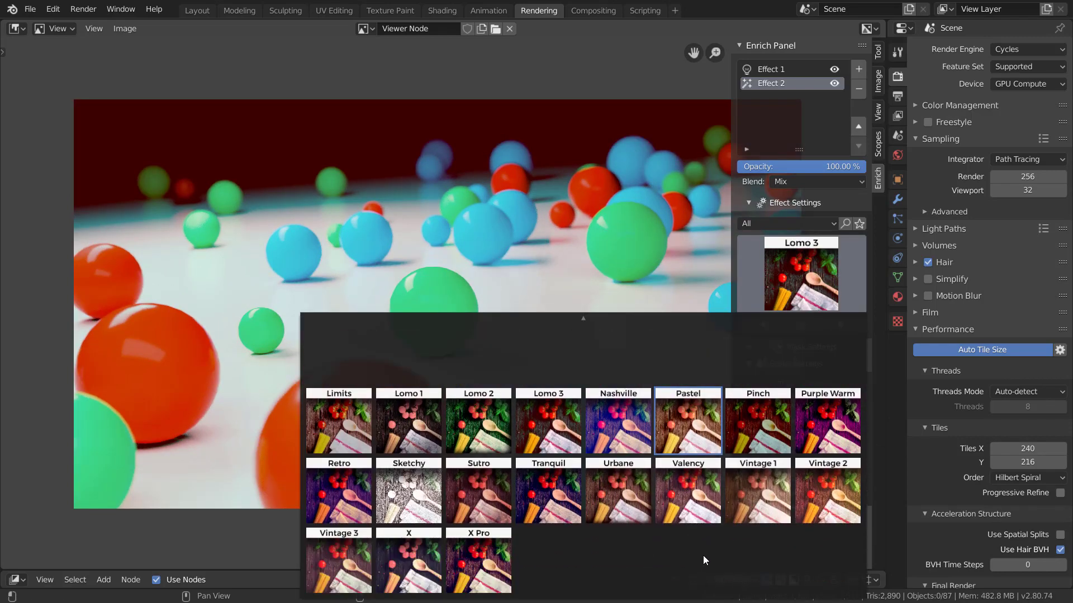
Switch Effect 2 to the Vintage 3 preset, widen the sidebar, and set Warmth to 0.000
{"action": "left_click", "coordinate": [332, 544]}
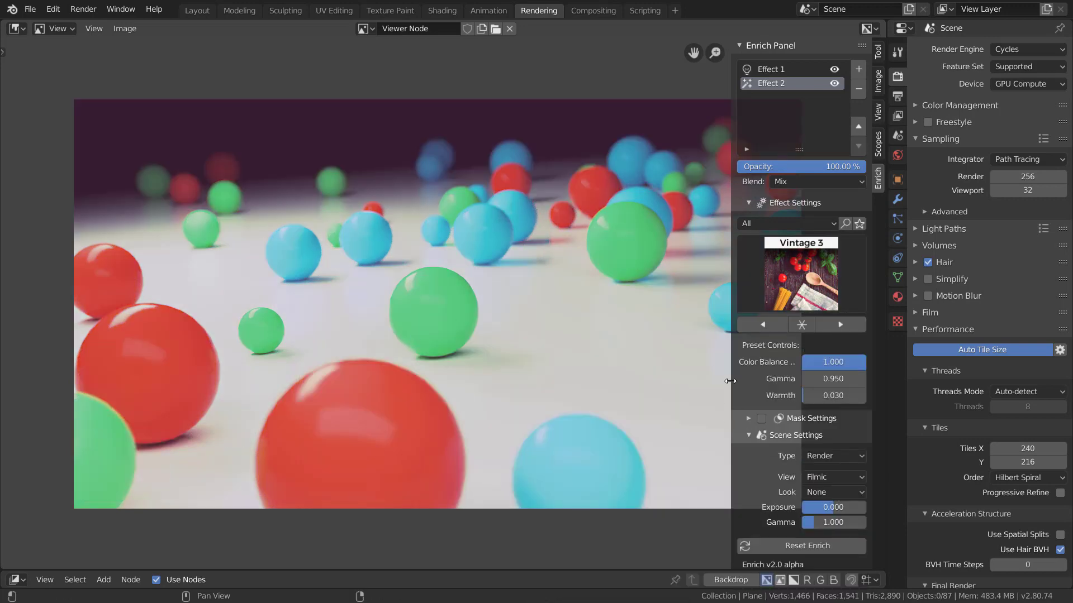
{"action": "left_click_drag", "start_coordinate": [732, 385], "coordinate": [704, 388]}
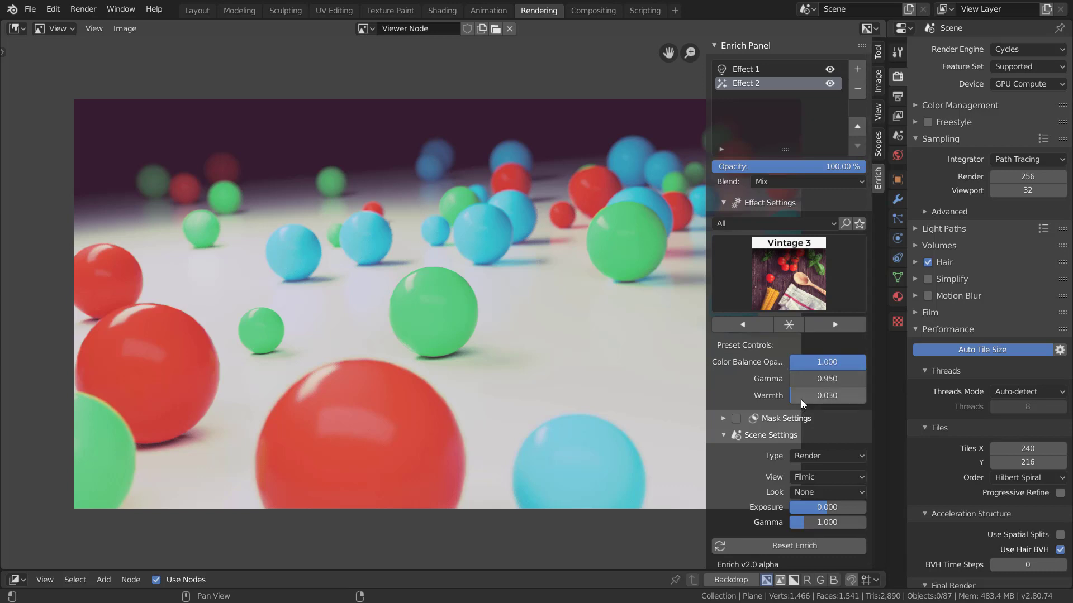
{"action": "left_click_drag", "start_coordinate": [803, 403], "coordinate": [813, 403]}
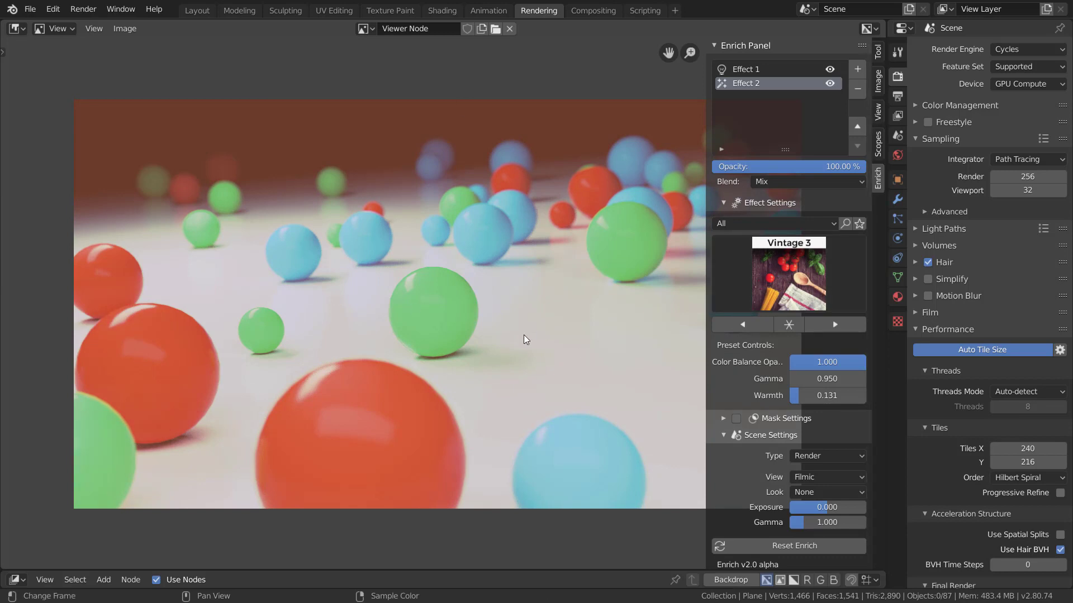
{"action": "left_click_drag", "start_coordinate": [805, 401], "coordinate": [790, 401]}
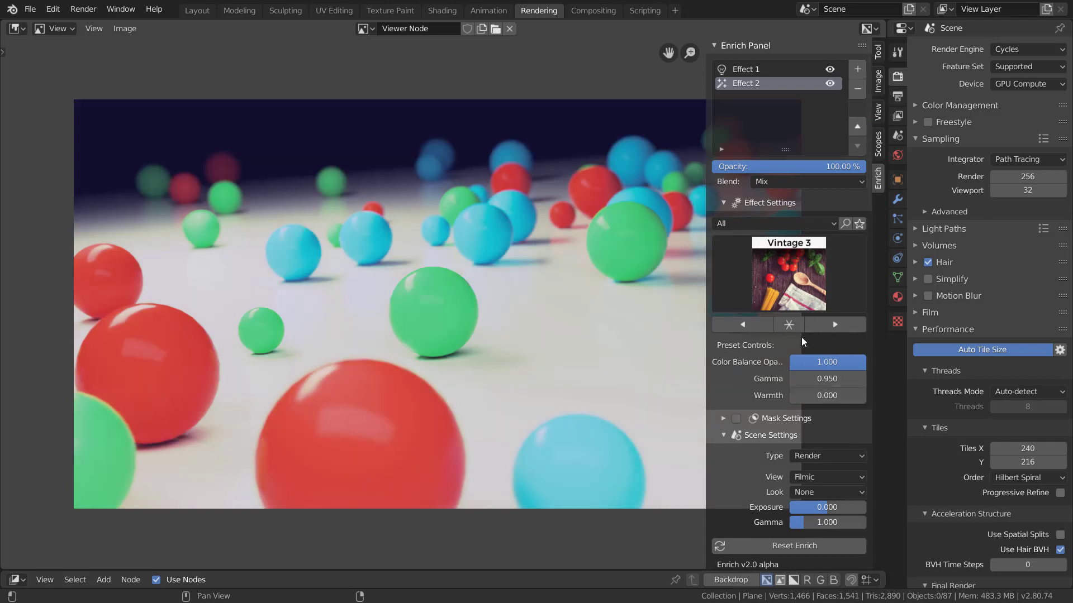
{"action": "left_click", "coordinate": [815, 300]}
{"action": "scroll", "coordinate": [580, 578], "scroll_direction": "down", "scroll_amount": 4}
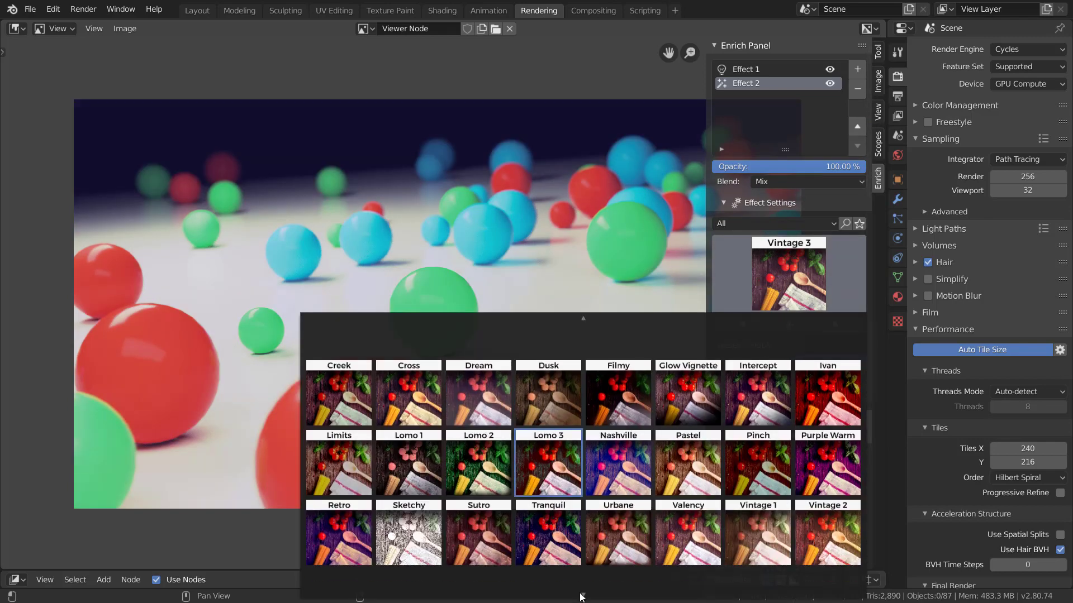
{"action": "left_click", "coordinate": [550, 479]}
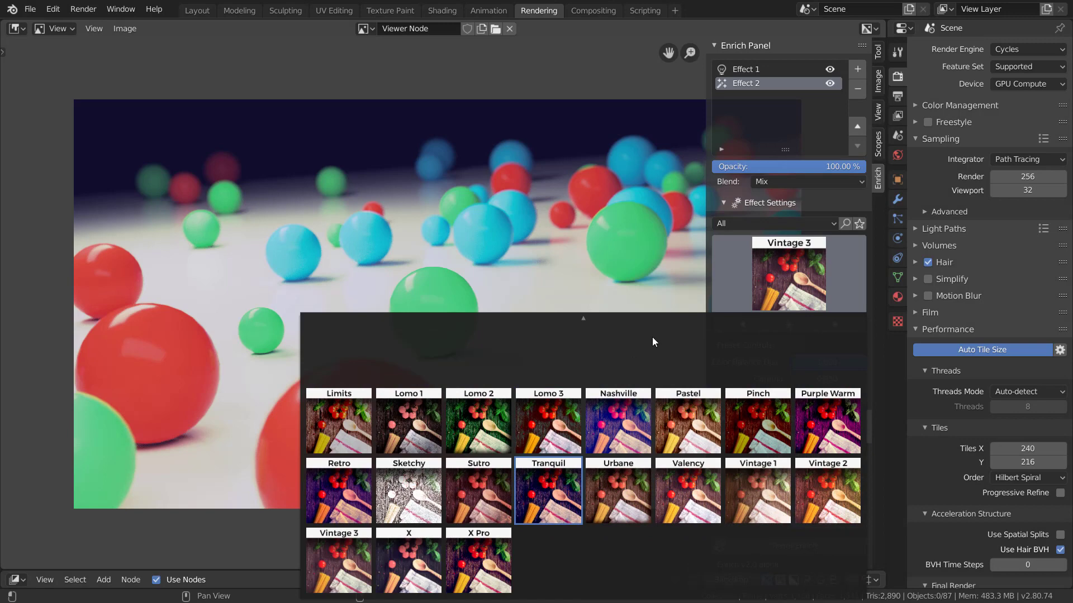
{"action": "mouse_move", "coordinate": [707, 339]}
{"action": "left_mouse_down"}
{"action": "mouse_move", "coordinate": [739, 338]}
{"action": "mouse_move", "coordinate": [725, 338]}
{"action": "left_mouse_up"}
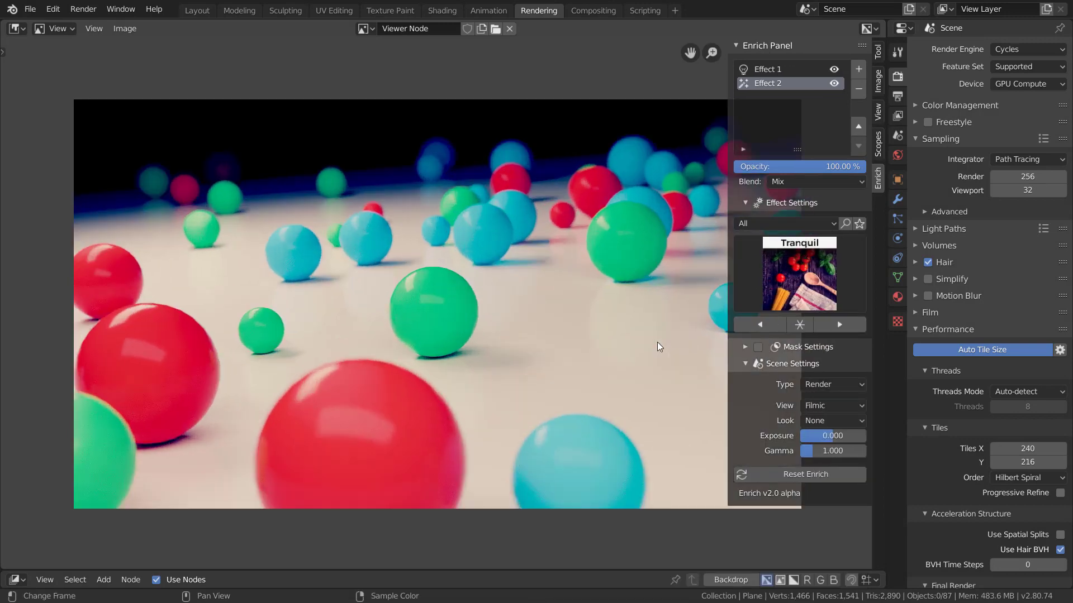
{"action": "left_click", "coordinate": [789, 224]}
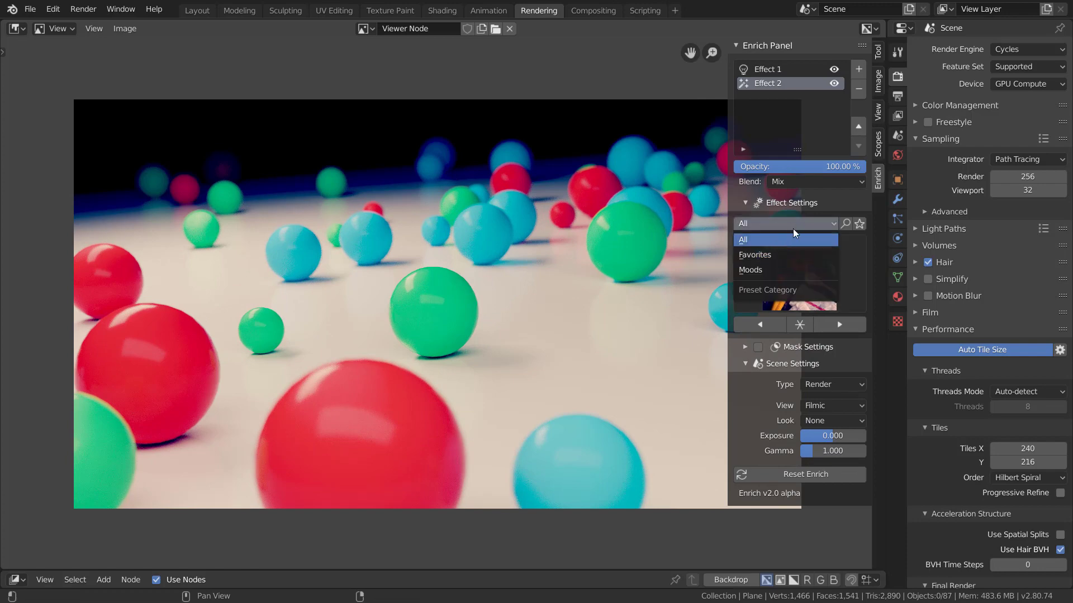
{"action": "left_click", "coordinate": [846, 223]}
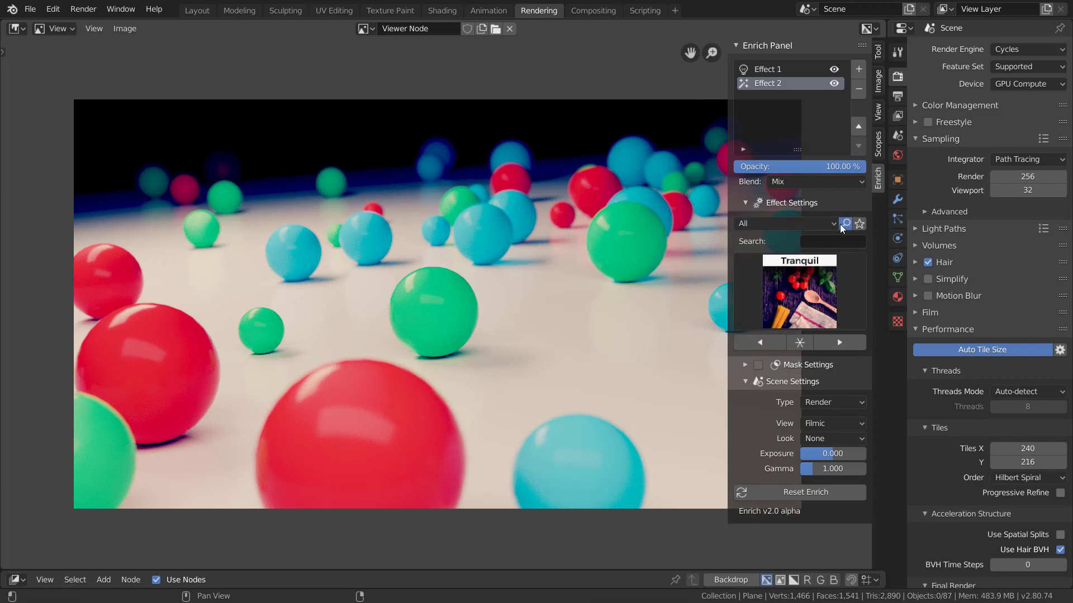
{"action": "left_click", "coordinate": [841, 224]}
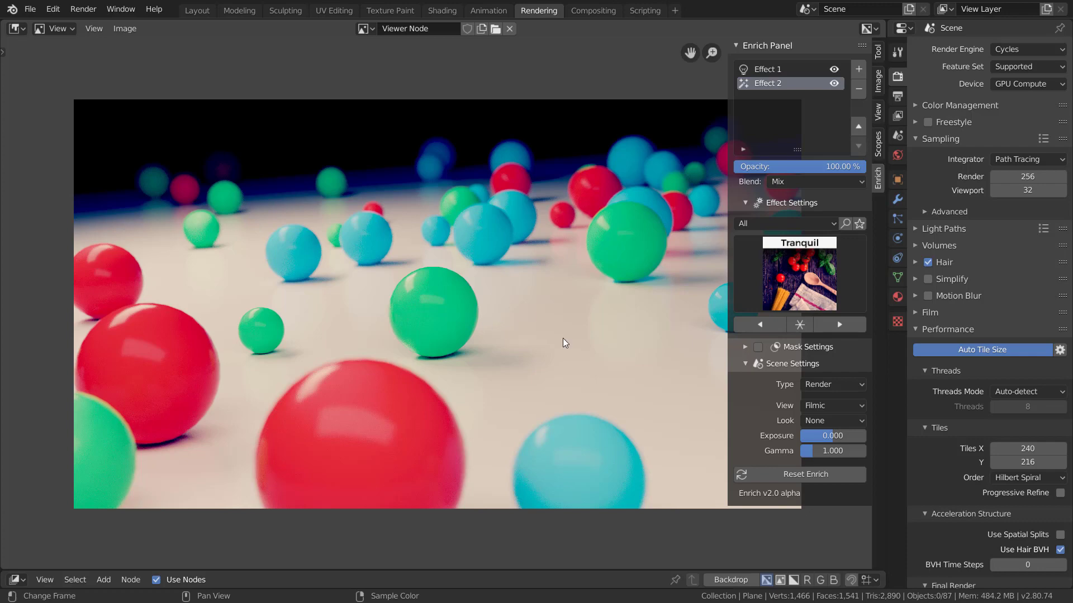
Add a Mist effect and shift its depth ramp black point while previewing the mask
{"action": "left_click", "coordinate": [860, 69]}
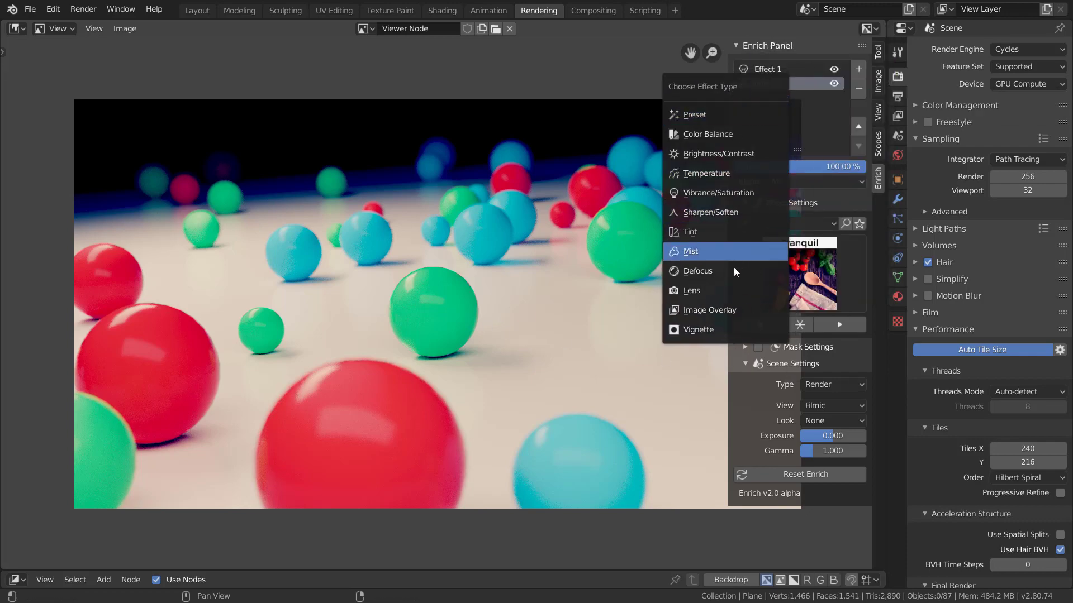
{"action": "left_click", "coordinate": [699, 257]}
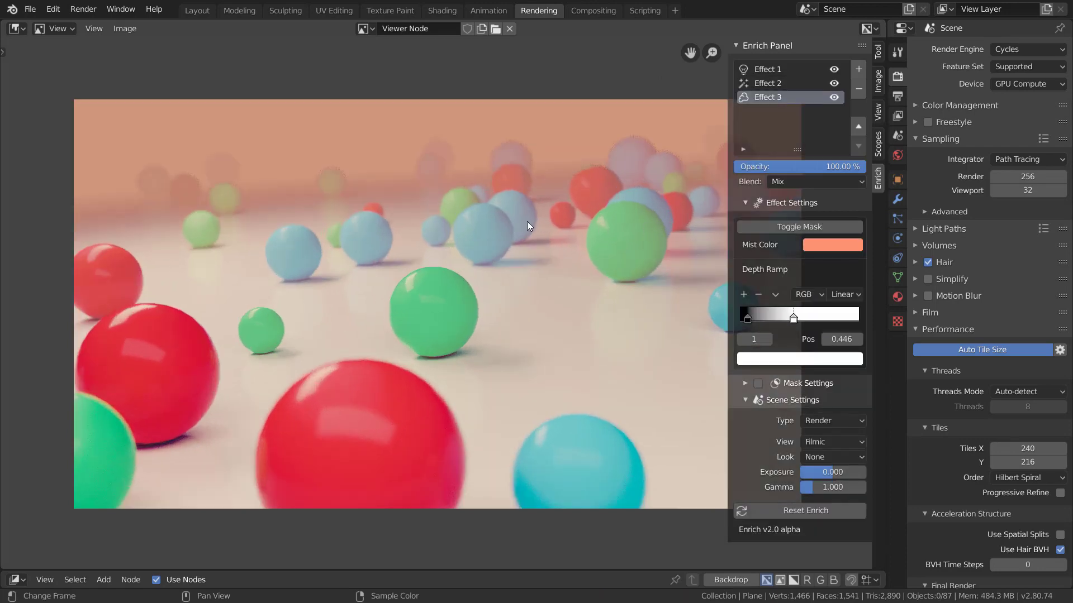
{"action": "scroll", "coordinate": [436, 213], "scroll_direction": "down", "scroll_amount": 1}
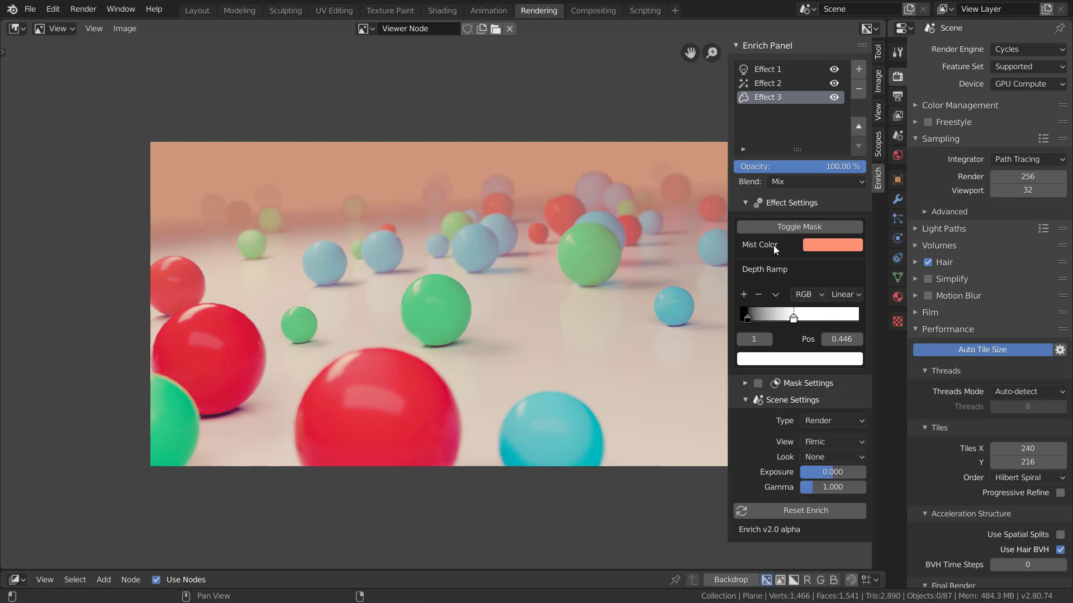
{"action": "left_click", "coordinate": [783, 229]}
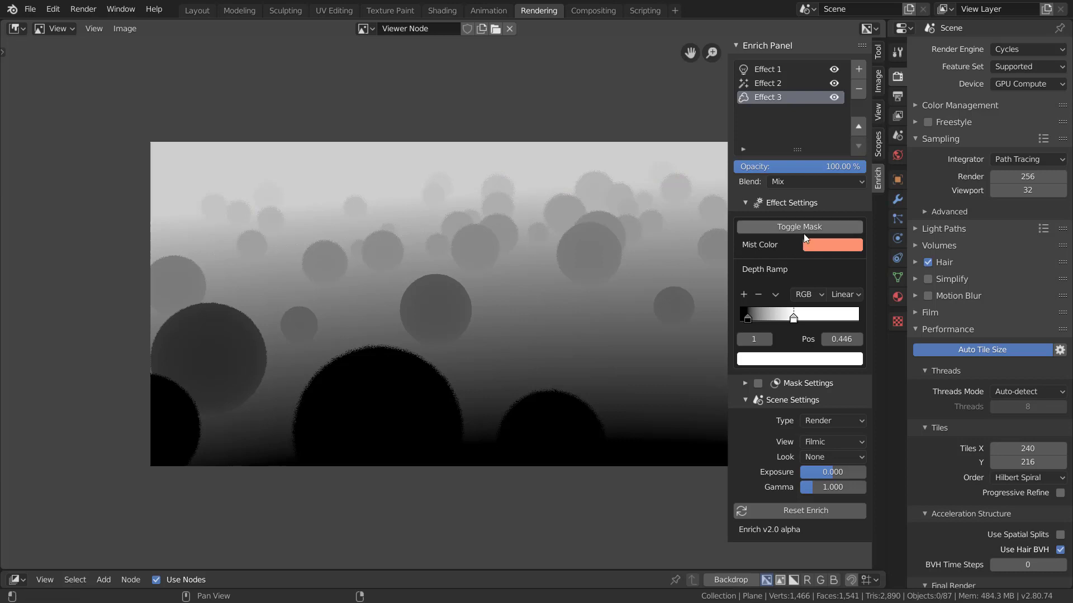
{"action": "left_click_drag", "start_coordinate": [750, 313], "coordinate": [791, 317]}
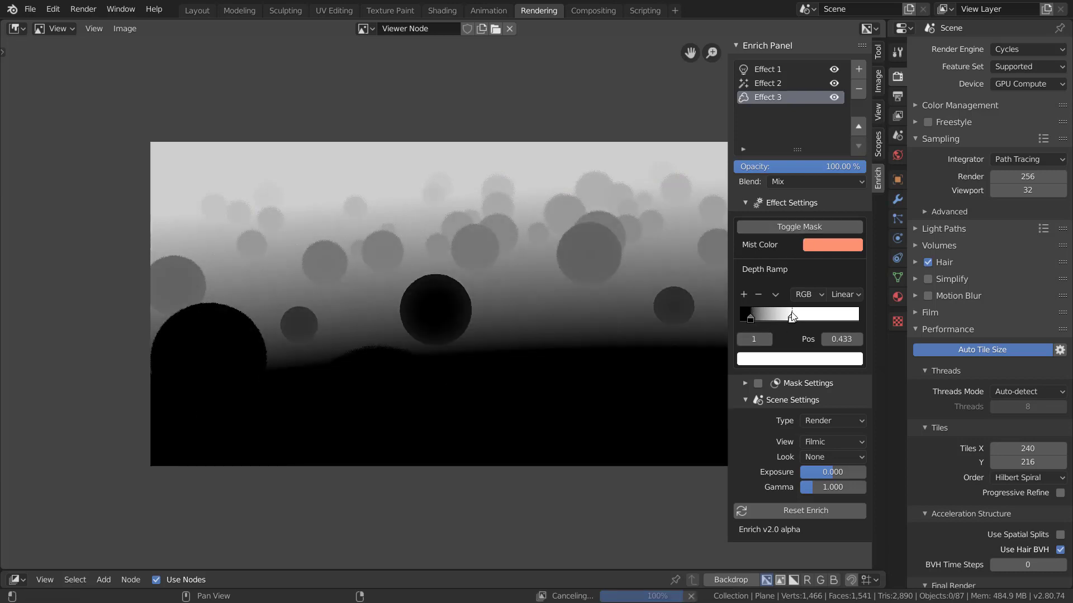
{"action": "left_click", "coordinate": [789, 229]}
Make the mist colour white and move the depth ramp's black stop to 0.056
{"action": "left_click", "coordinate": [833, 245]}
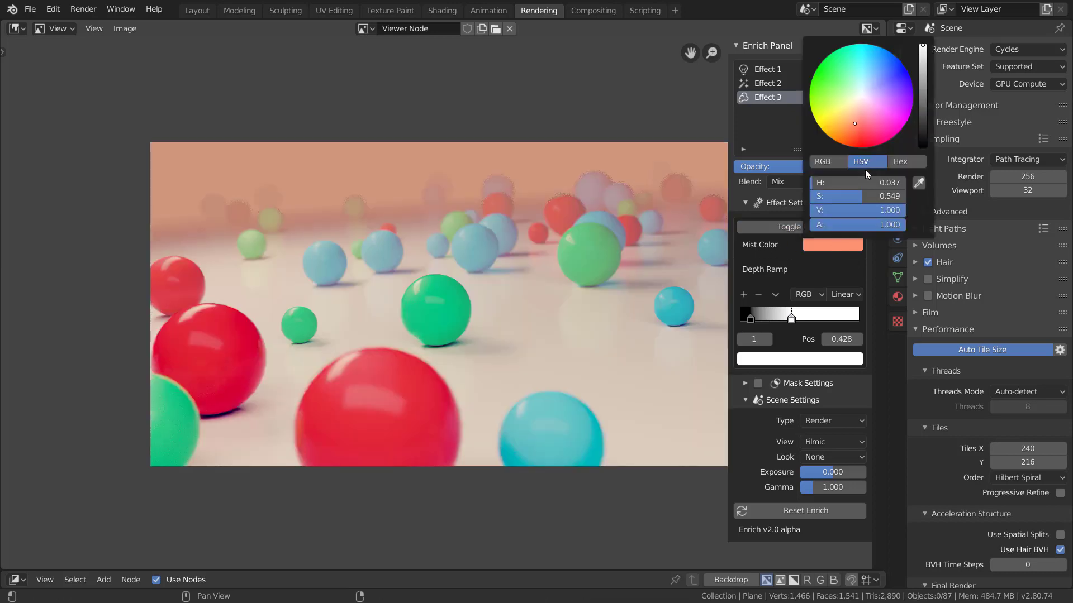
{"action": "left_click_drag", "start_coordinate": [857, 196], "coordinate": [819, 200]}
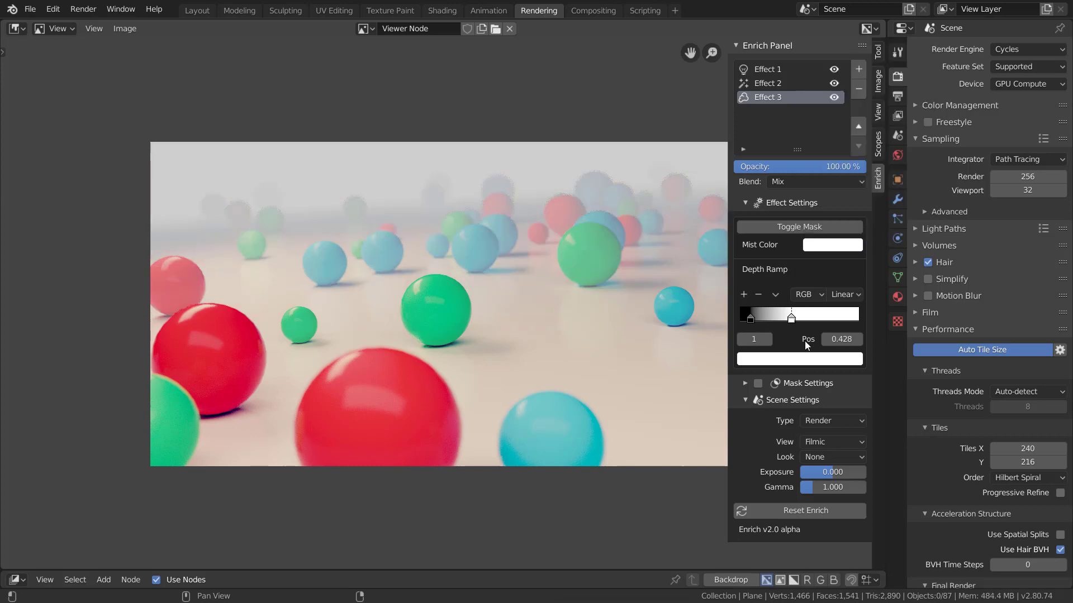
{"action": "left_click_drag", "start_coordinate": [795, 316], "coordinate": [782, 318]}
{"action": "left_click", "coordinate": [746, 317]}
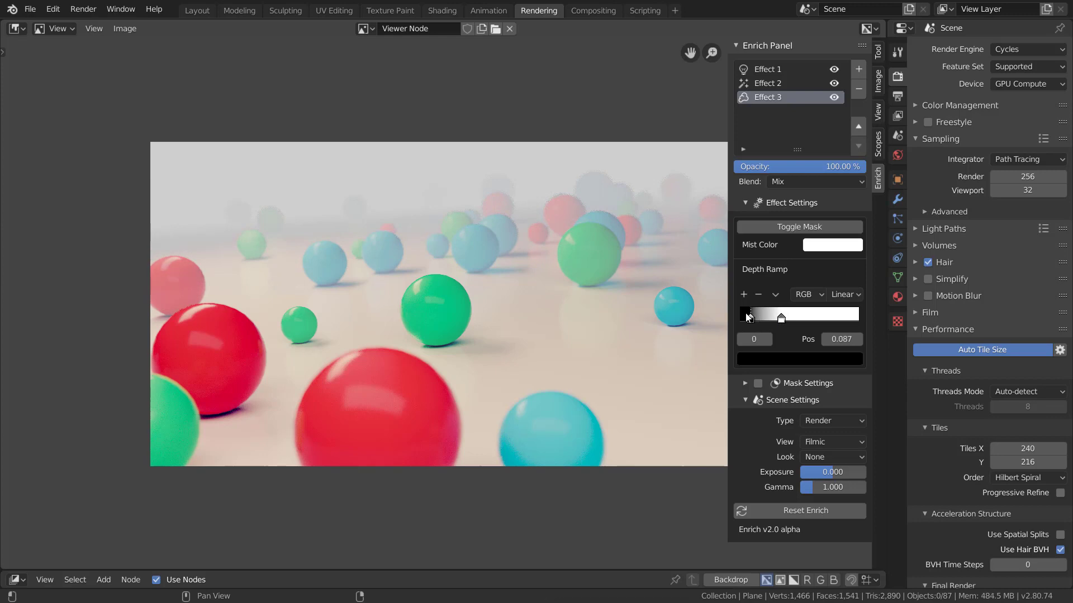
{"action": "left_click_drag", "start_coordinate": [745, 317], "coordinate": [744, 317]}
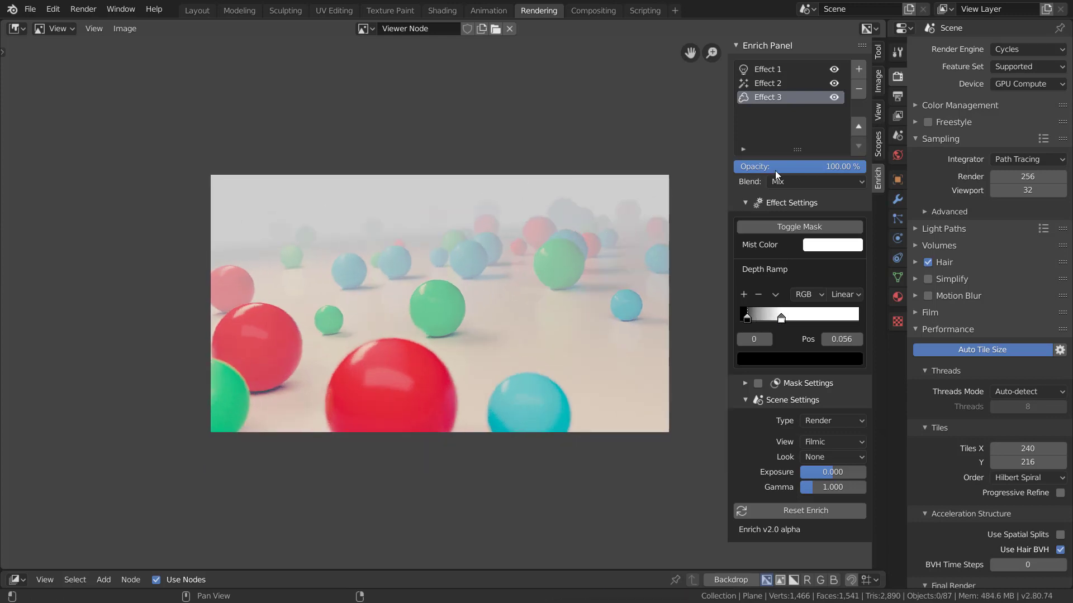
Add a Vignette effect with blur raised to 40 and the mask preview off
{"action": "left_click", "coordinate": [858, 70]}
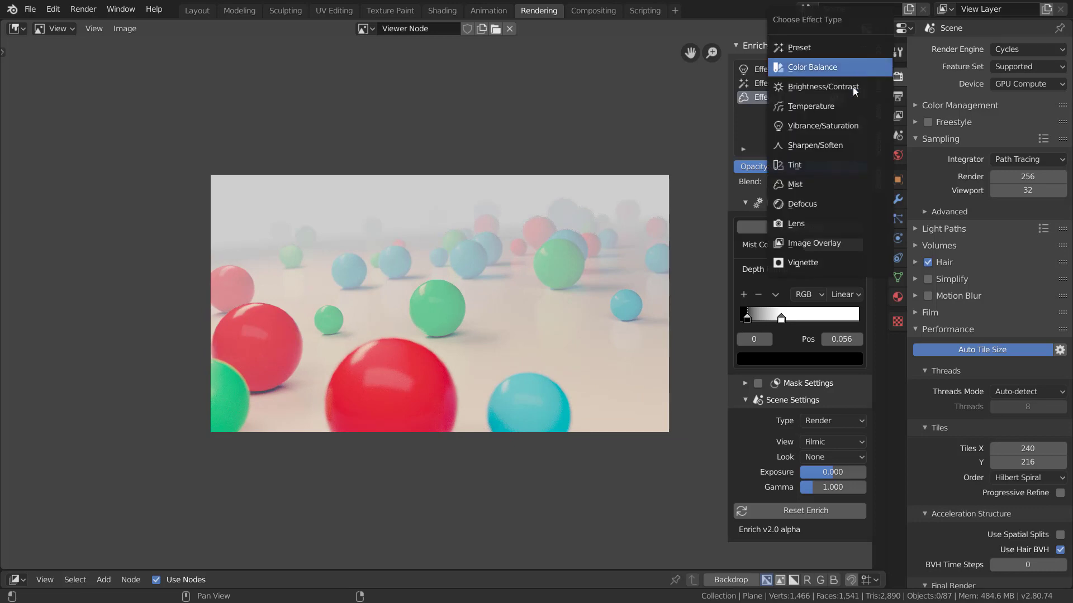
{"action": "left_click", "coordinate": [790, 265]}
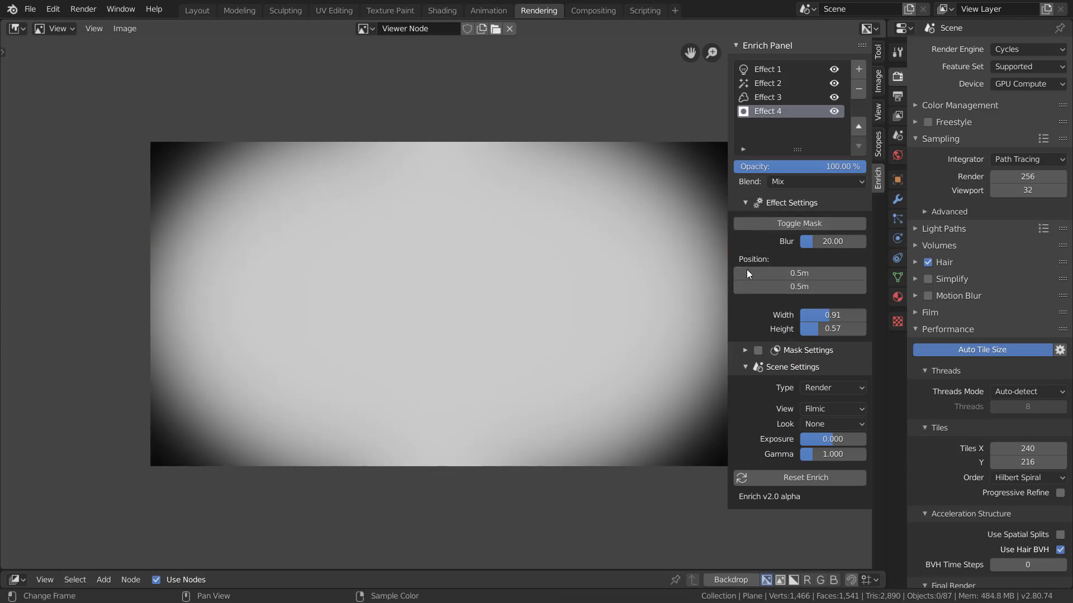
{"action": "left_click_drag", "start_coordinate": [813, 242], "coordinate": [854, 243]}
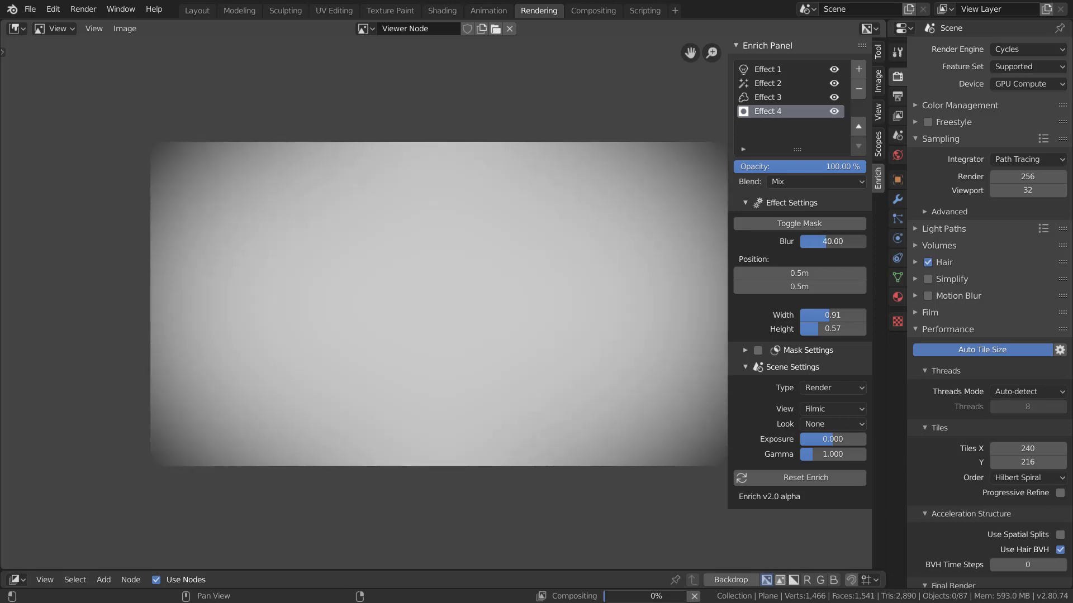
{"action": "scroll", "coordinate": [553, 266], "scroll_direction": "down", "scroll_amount": 1}
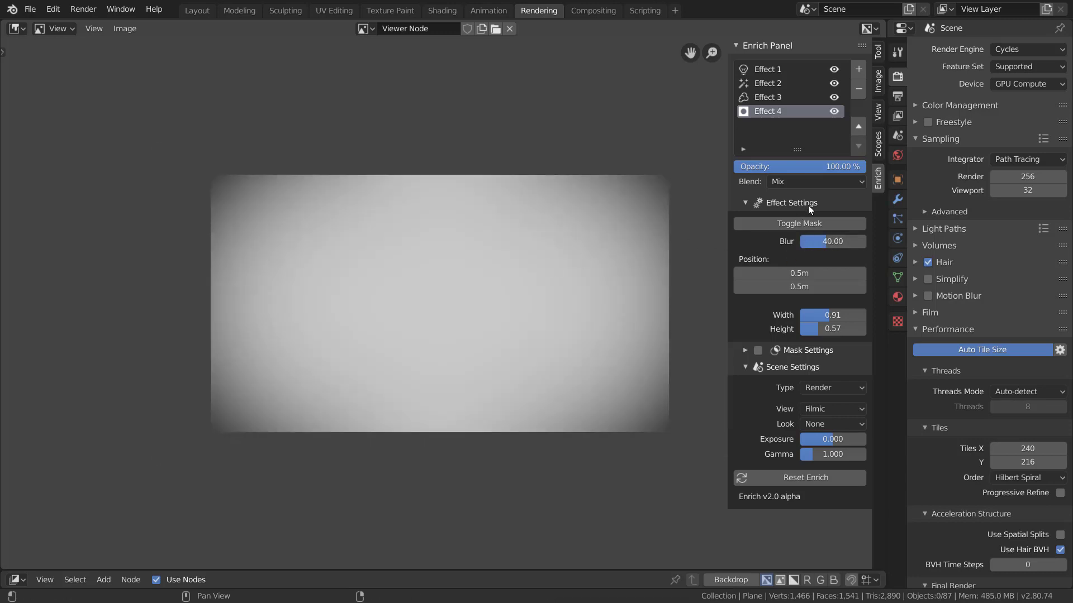
{"action": "left_click", "coordinate": [810, 221]}
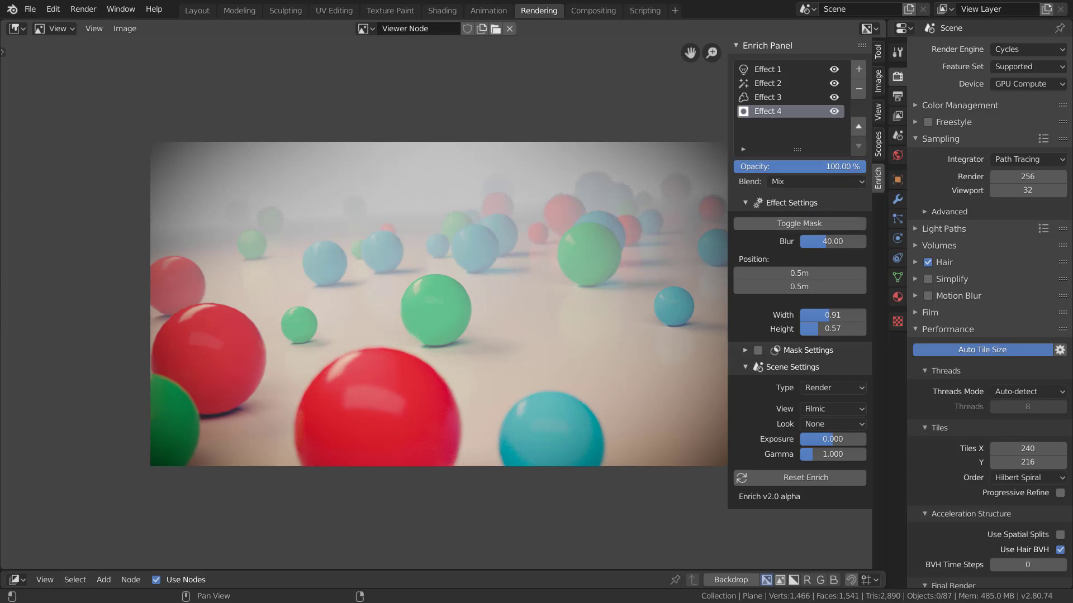
Set the vignette's opacity to 75%
{"action": "left_click_drag", "start_coordinate": [796, 166], "coordinate": [749, 166]}
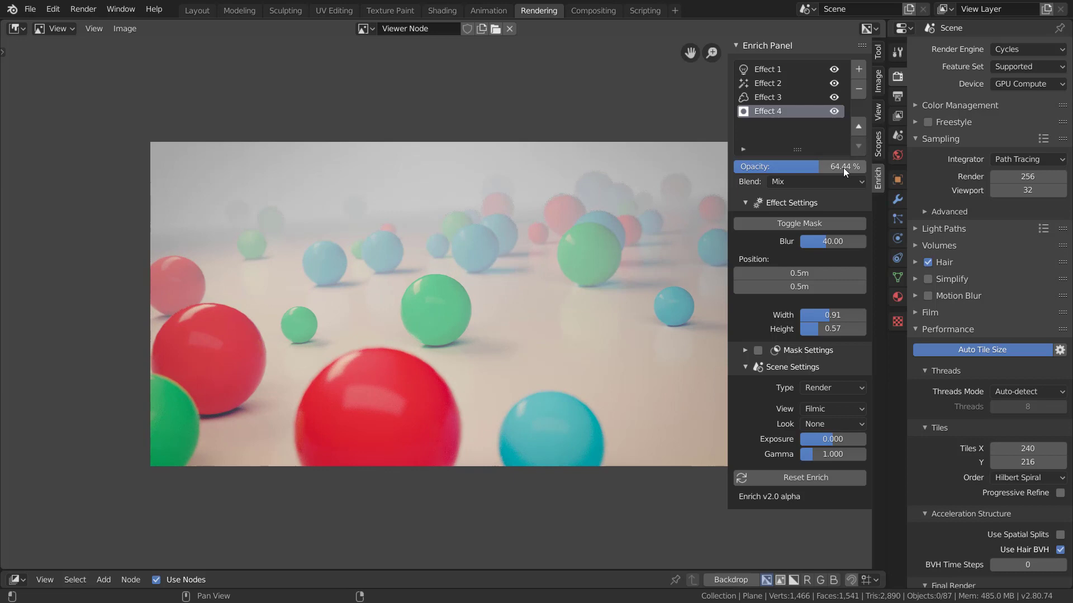
{"action": "left_click", "coordinate": [843, 167]}
{"action": "key", "text": "BackSpace"}
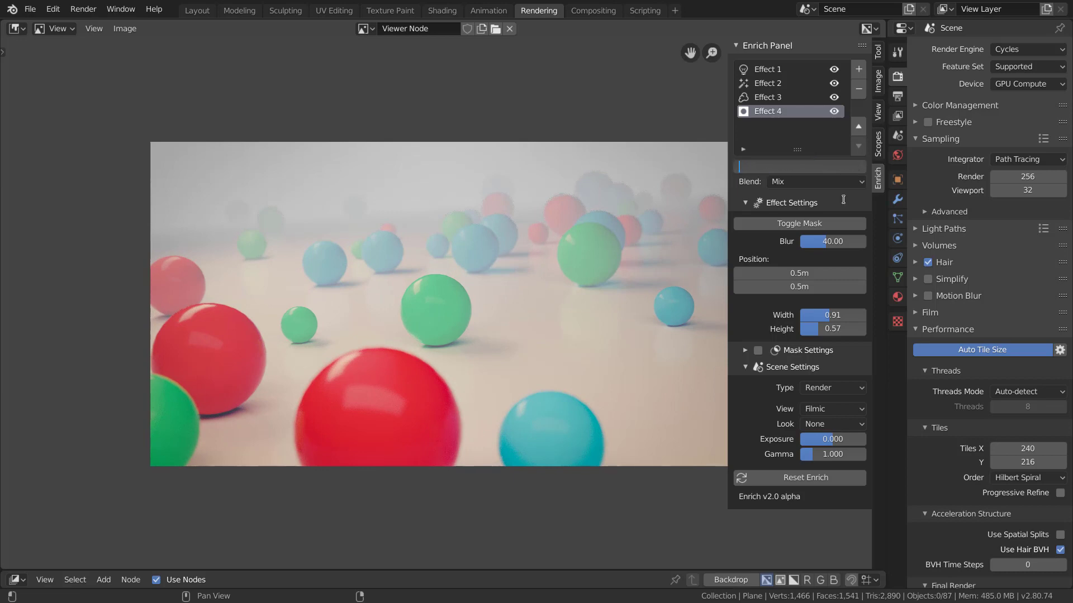
{"action": "type", "text": "75"}
{"action": "key", "text": "Return"}
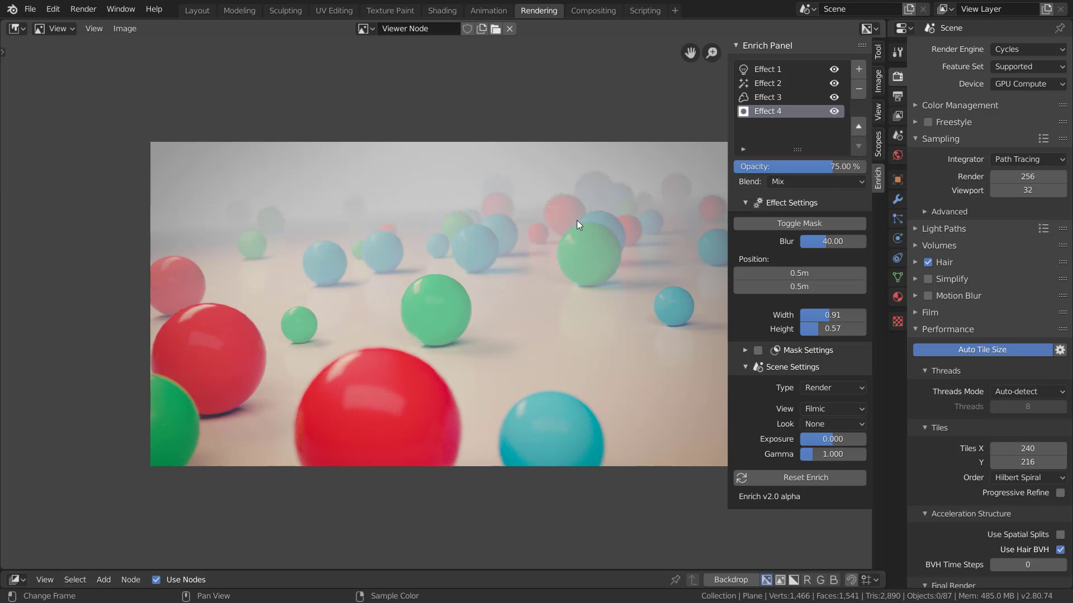
{"action": "scroll", "coordinate": [648, 223], "scroll_direction": "up", "scroll_amount": 1}
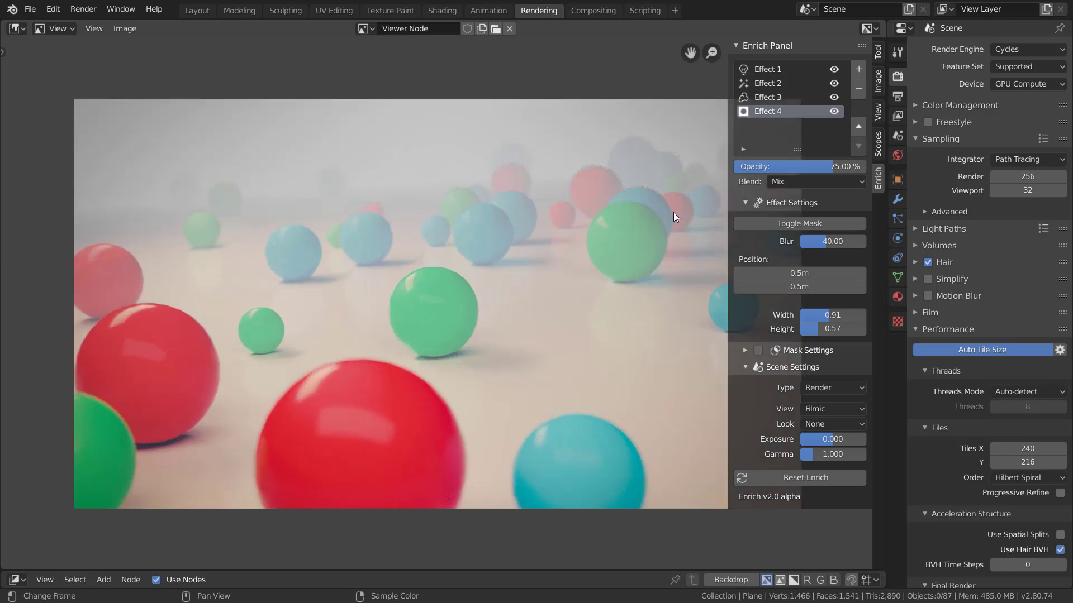
Collapse Effect Settings, expand Mask Settings, and select Effect 1 in the stack
{"action": "left_click", "coordinate": [746, 202]}
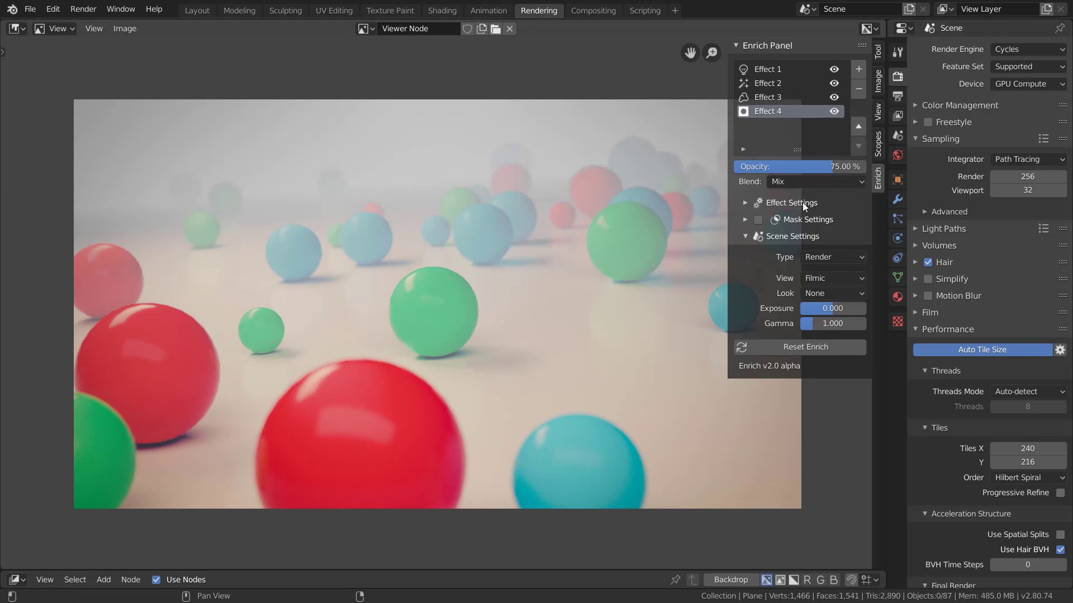
{"action": "left_click", "coordinate": [808, 219]}
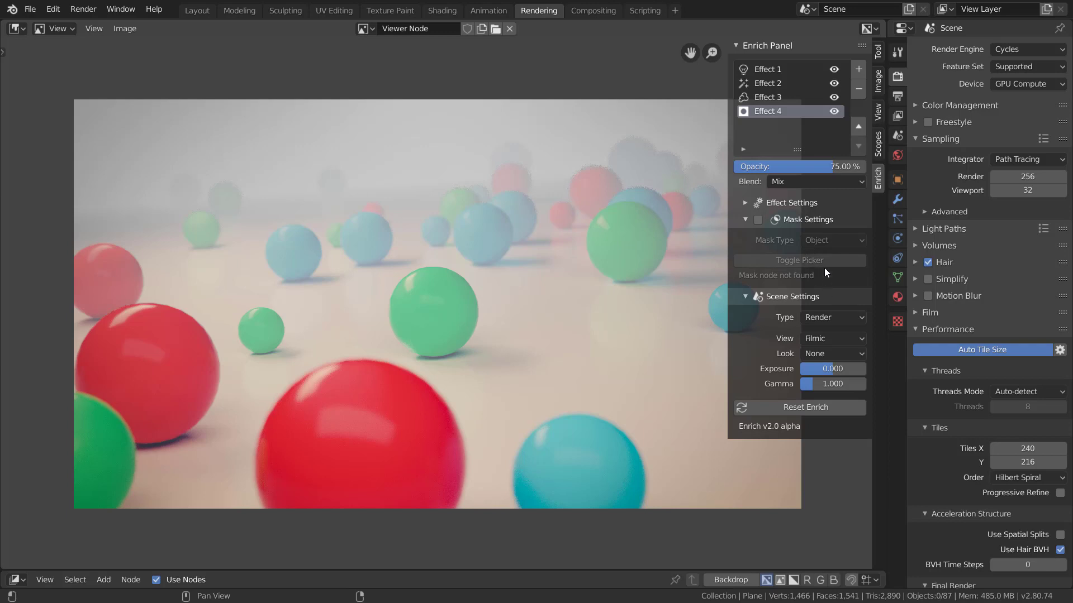
{"action": "left_click", "coordinate": [773, 73]}
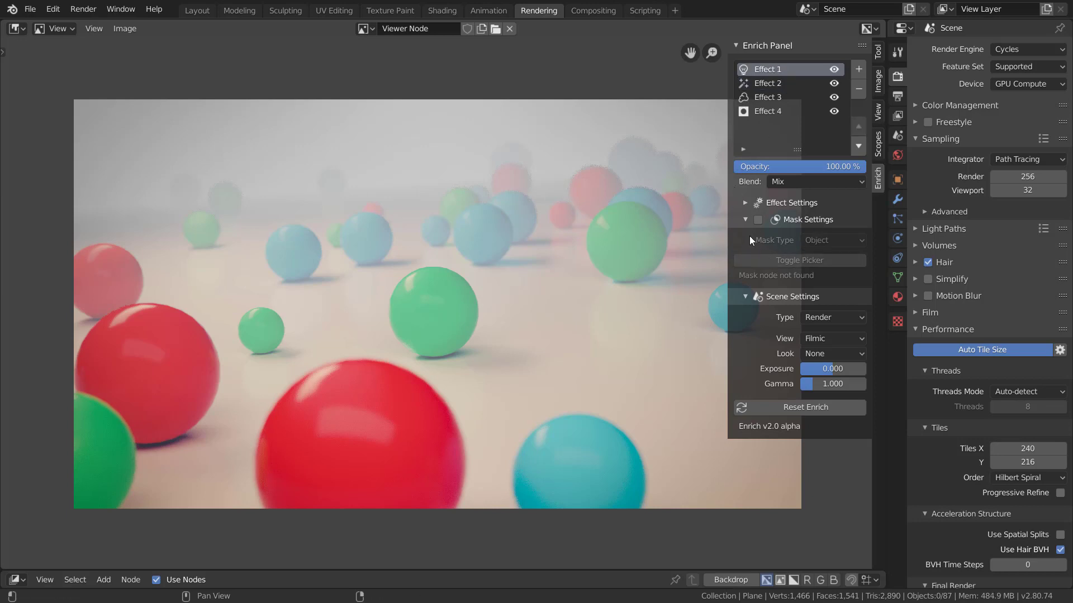
Enable Effect 1's mask with Object type and show the View Layer Cryptomatte passes
{"action": "left_click", "coordinate": [759, 219]}
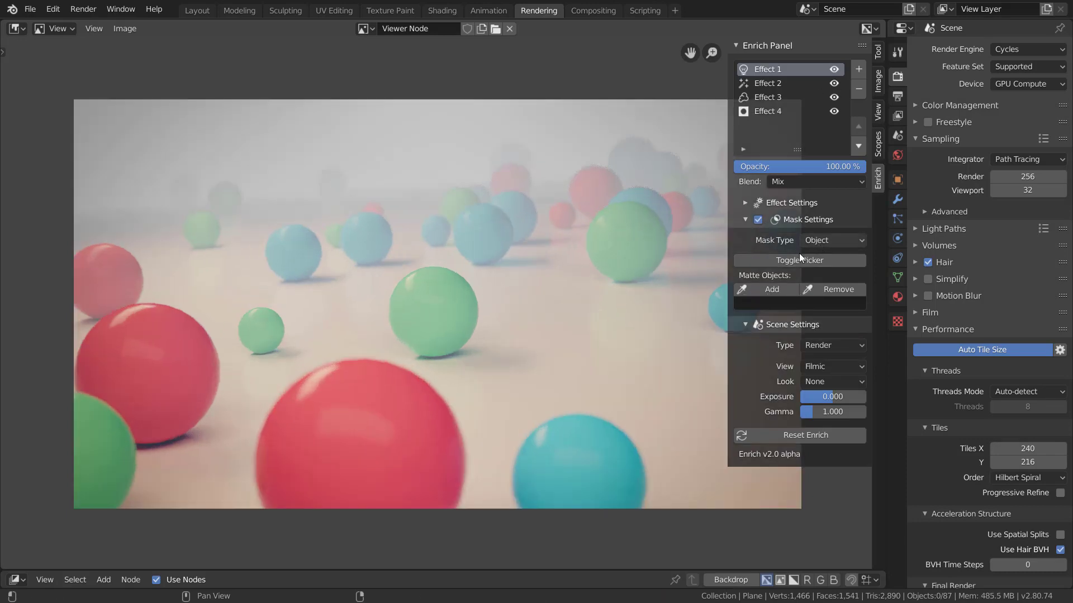
{"action": "left_click", "coordinate": [816, 240]}
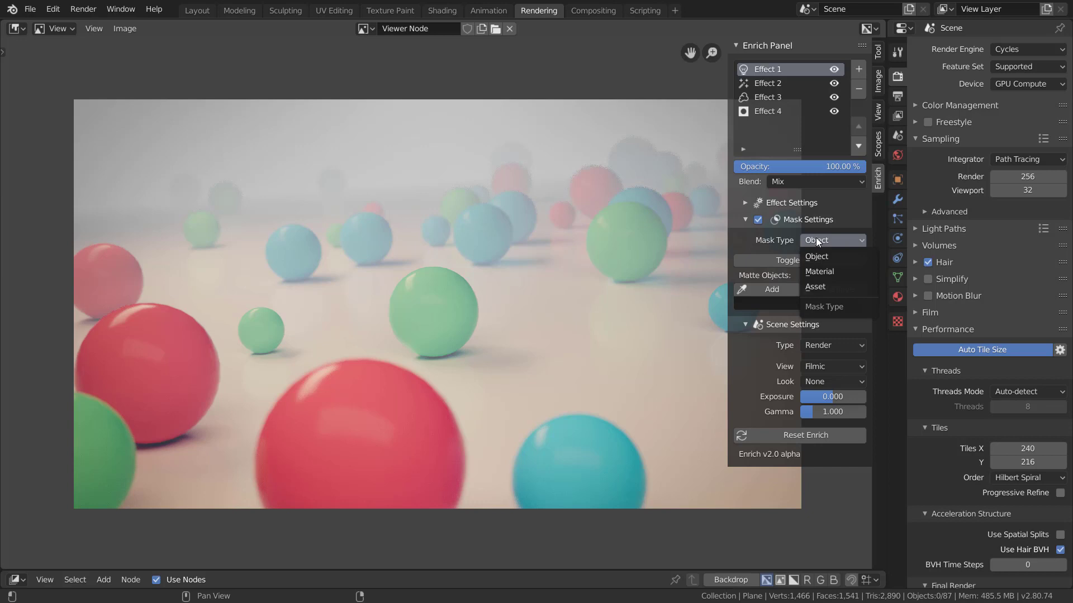
{"action": "left_click", "coordinate": [841, 240]}
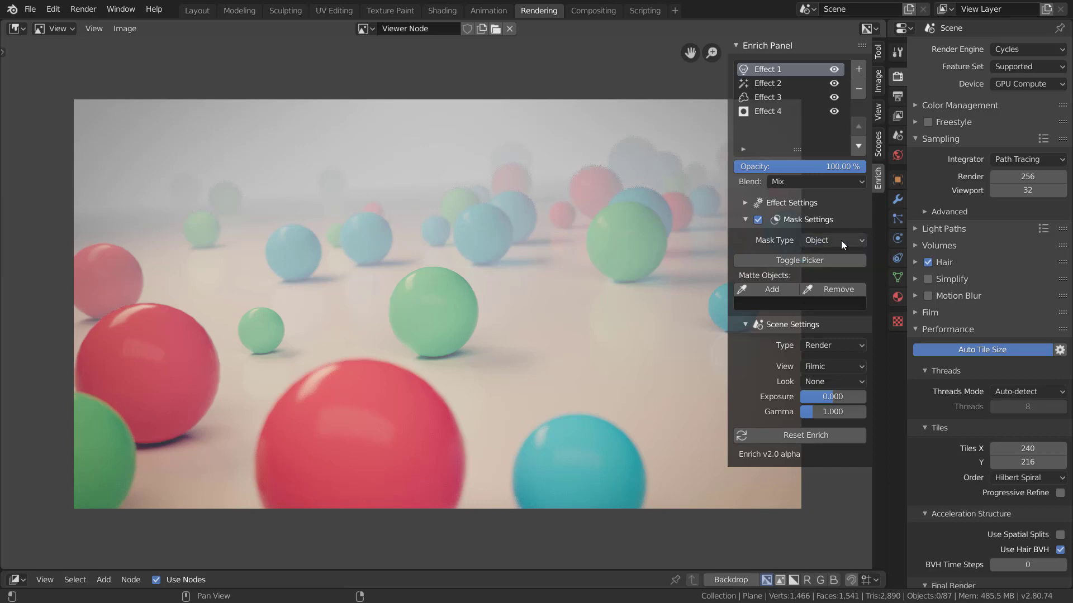
{"action": "left_click", "coordinate": [897, 116]}
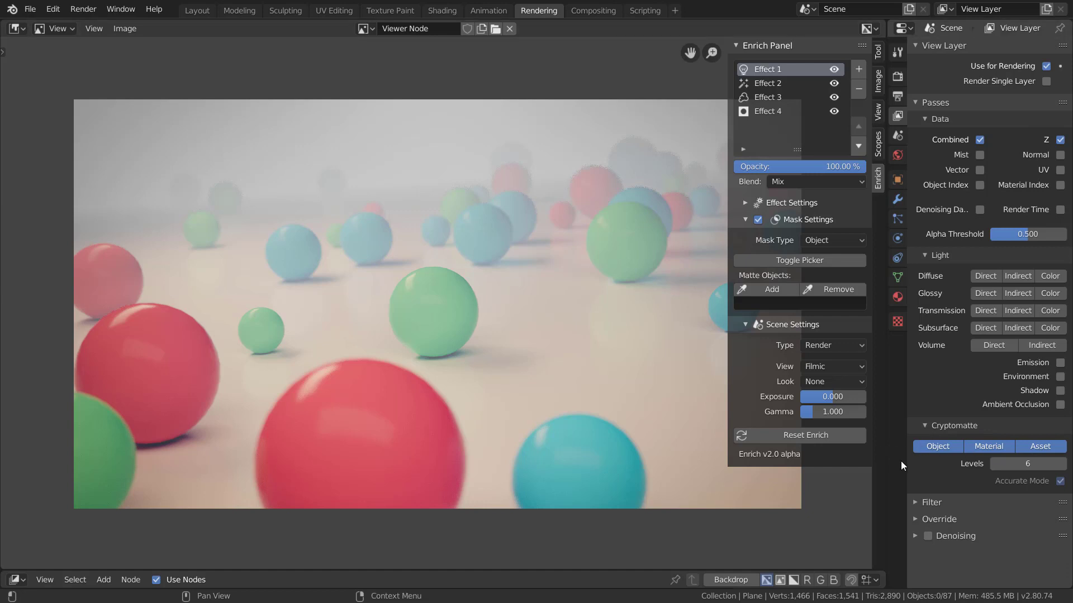
{"action": "left_click", "coordinate": [834, 240]}
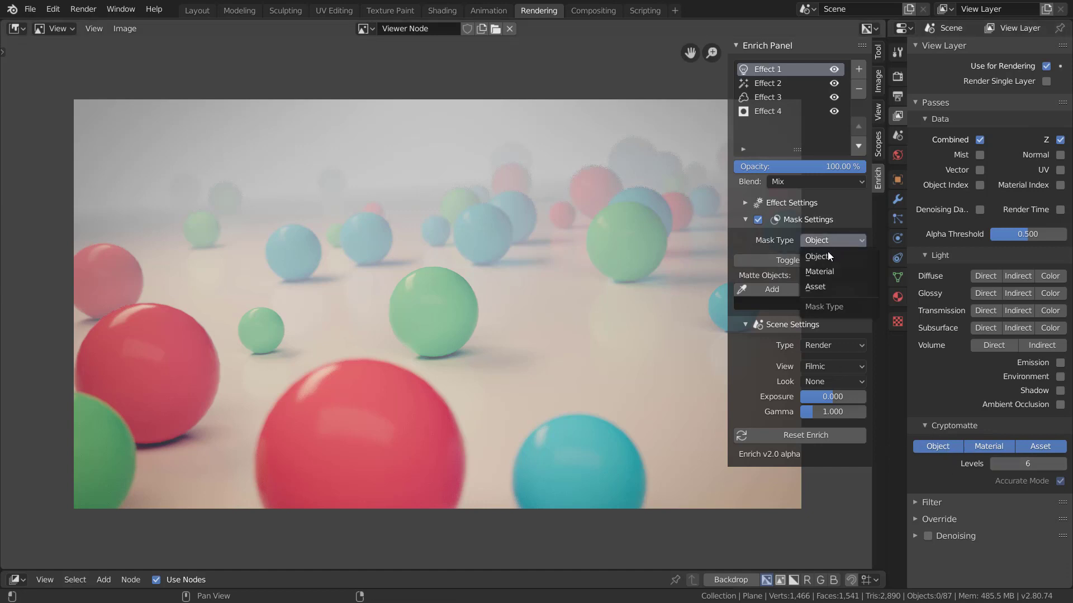
{"action": "left_click", "coordinate": [832, 257]}
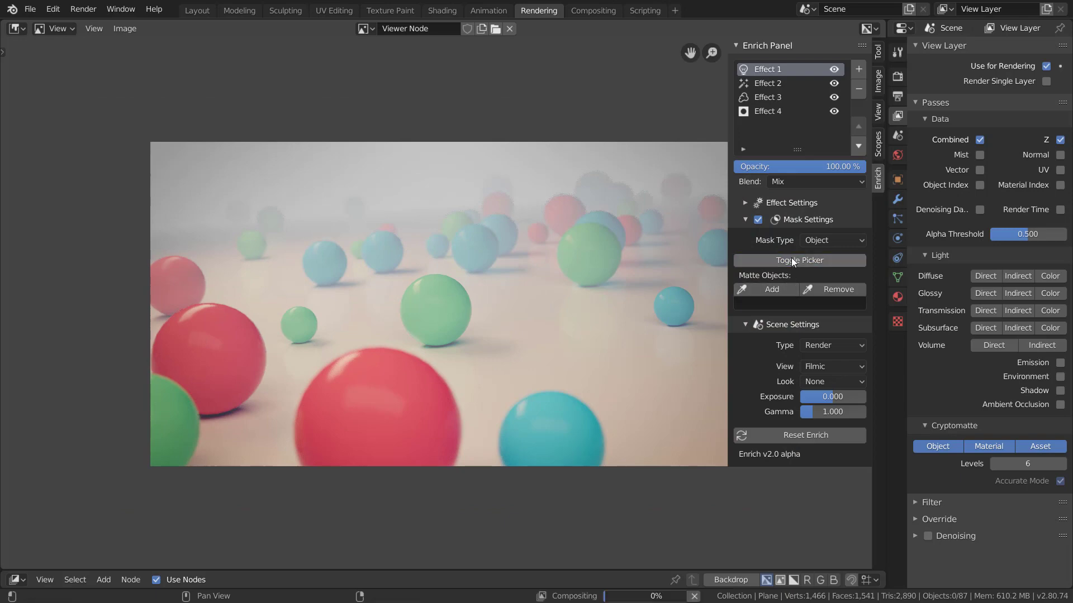
Add the large front sphere to Effect 1's mask by sampling it in the matte view
{"action": "left_click", "coordinate": [794, 260]}
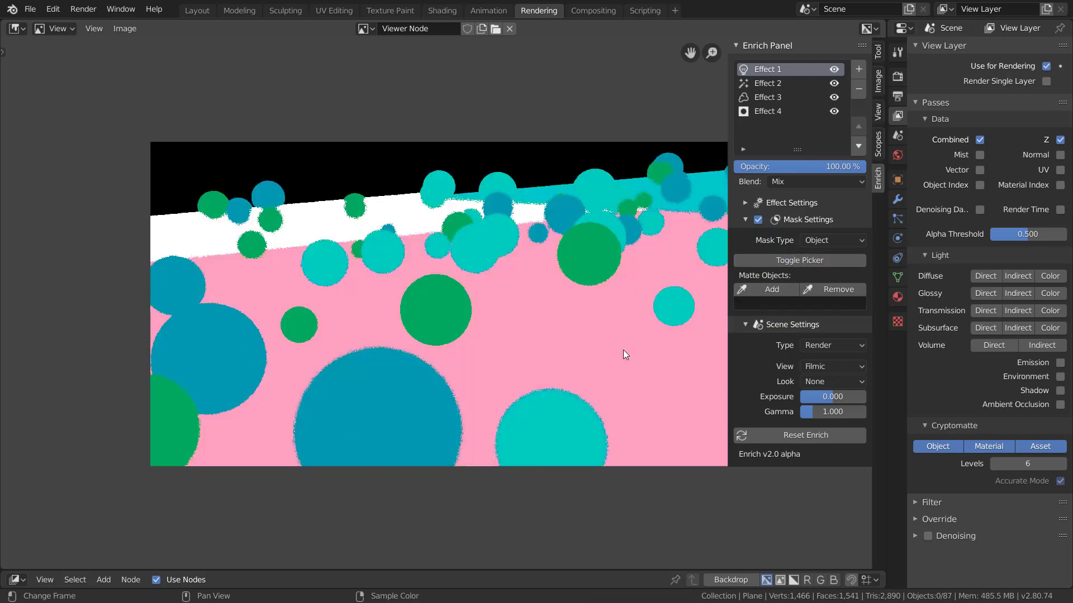
{"action": "key", "text": "alt+Home"}
{"action": "key", "text": "v"}
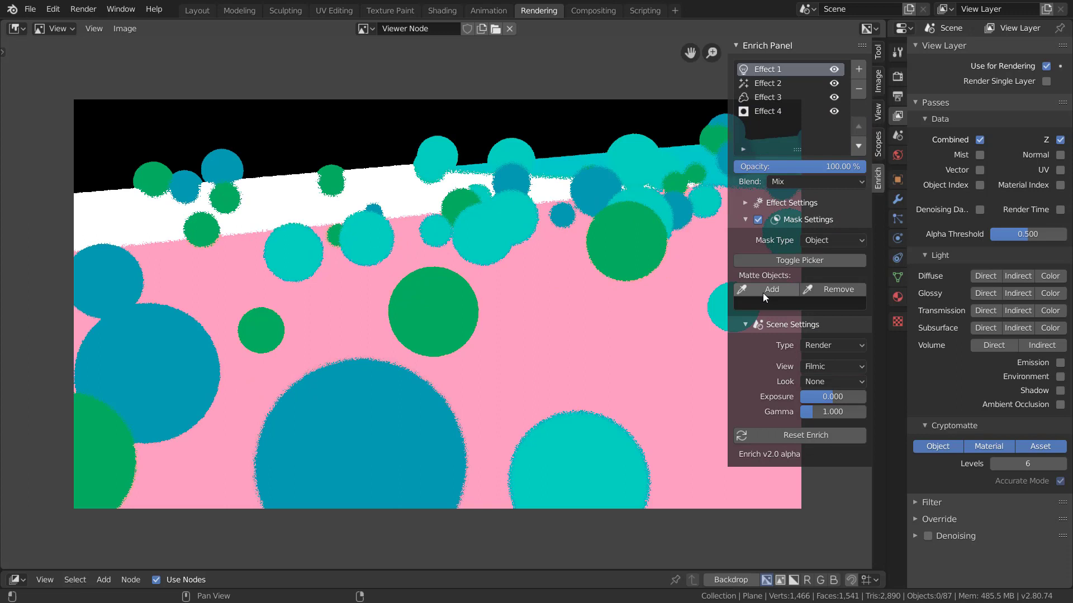
{"action": "left_click", "coordinate": [763, 293]}
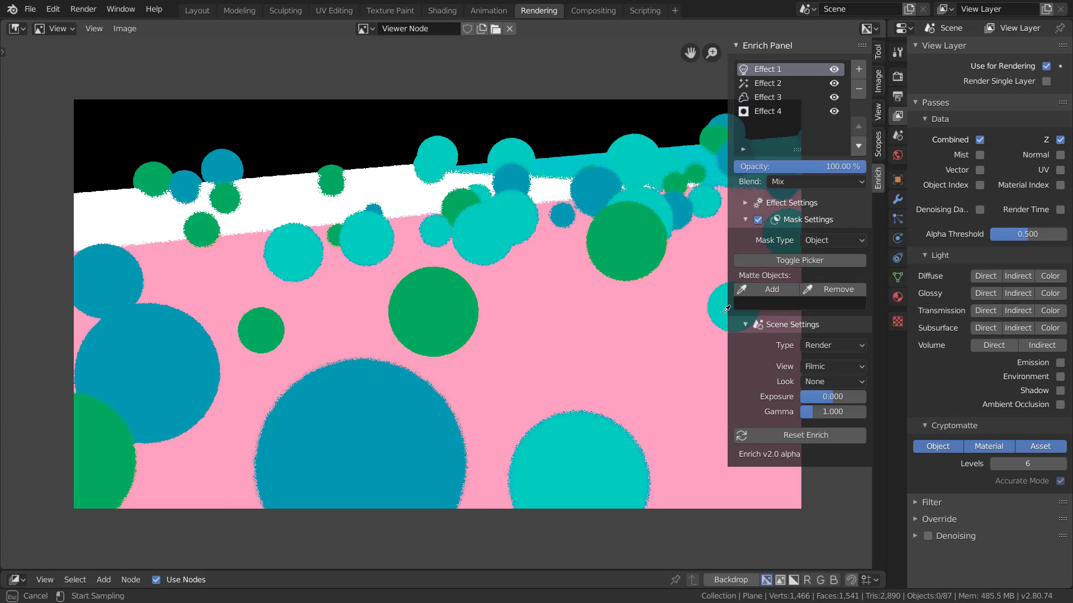
{"action": "left_click", "coordinate": [362, 418]}
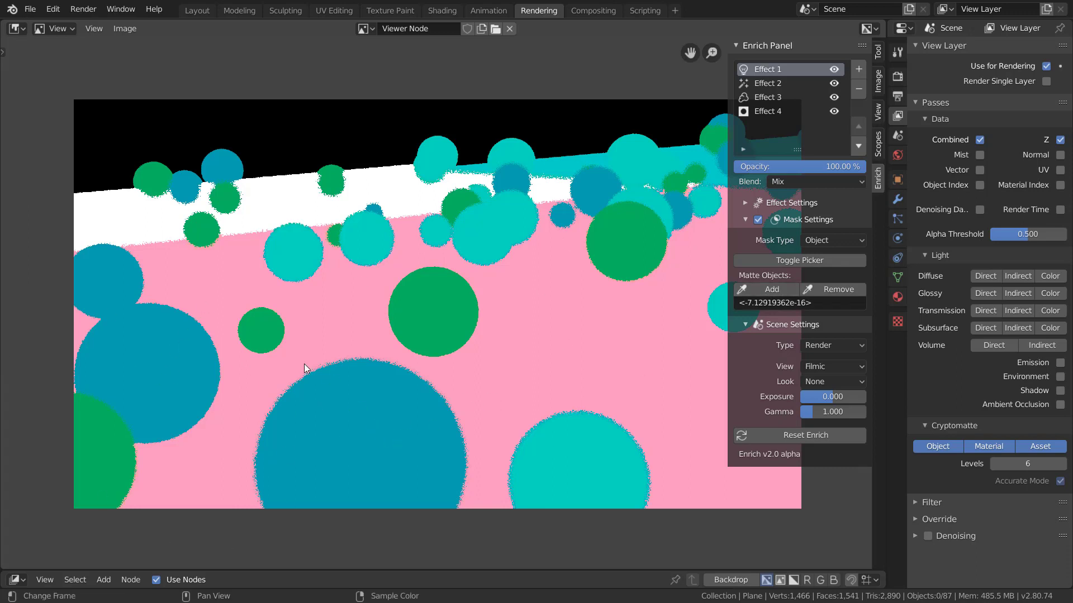
Compare the matte preview with the normal render, then hide Effect 1
{"action": "left_click", "coordinate": [802, 261]}
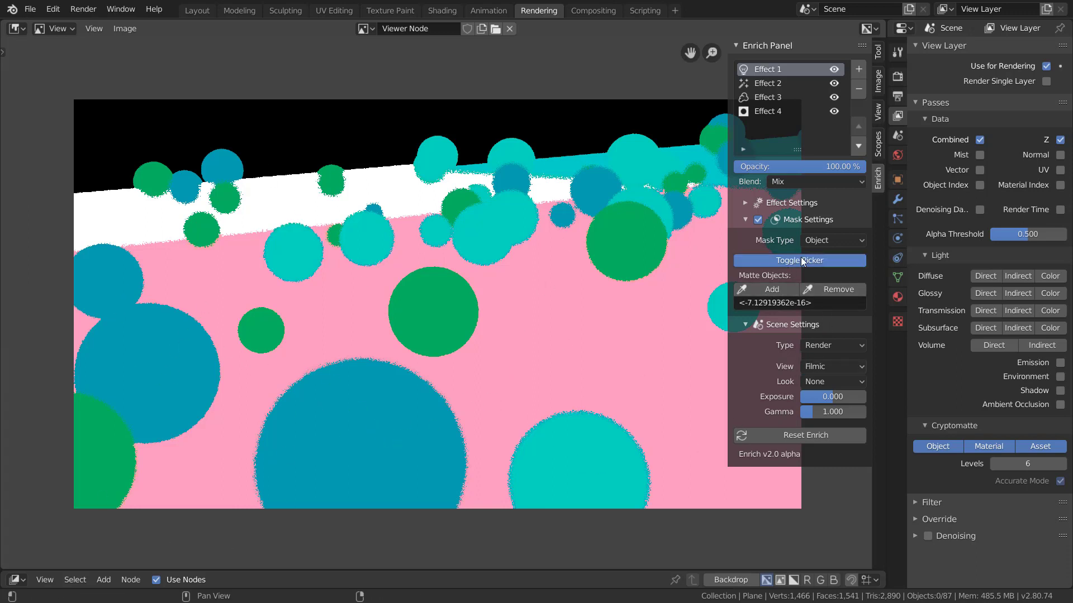
{"action": "left_click", "coordinate": [794, 264]}
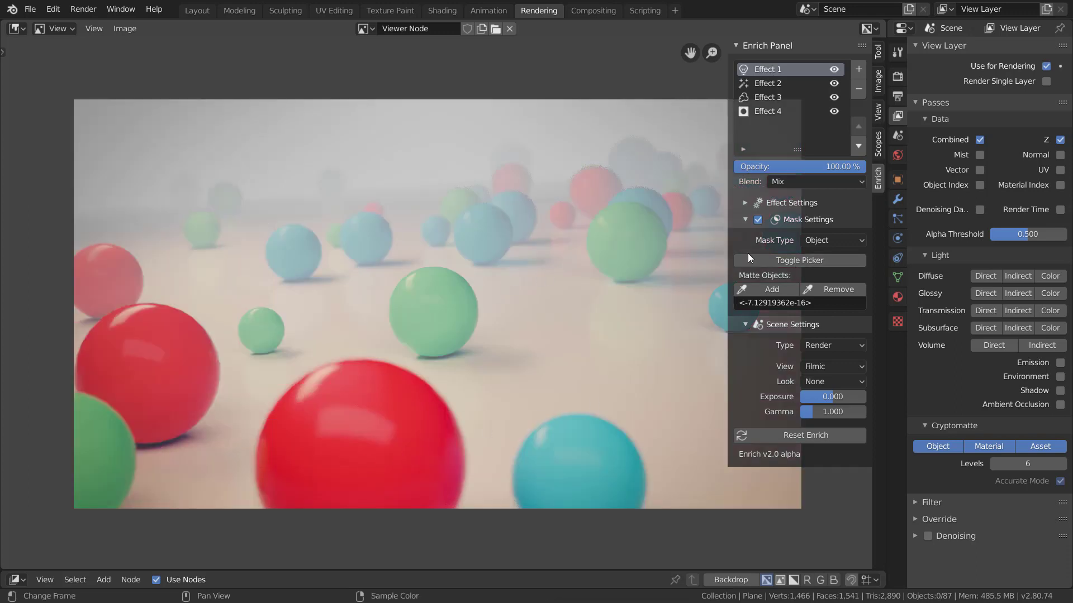
{"action": "left_click", "coordinate": [793, 260]}
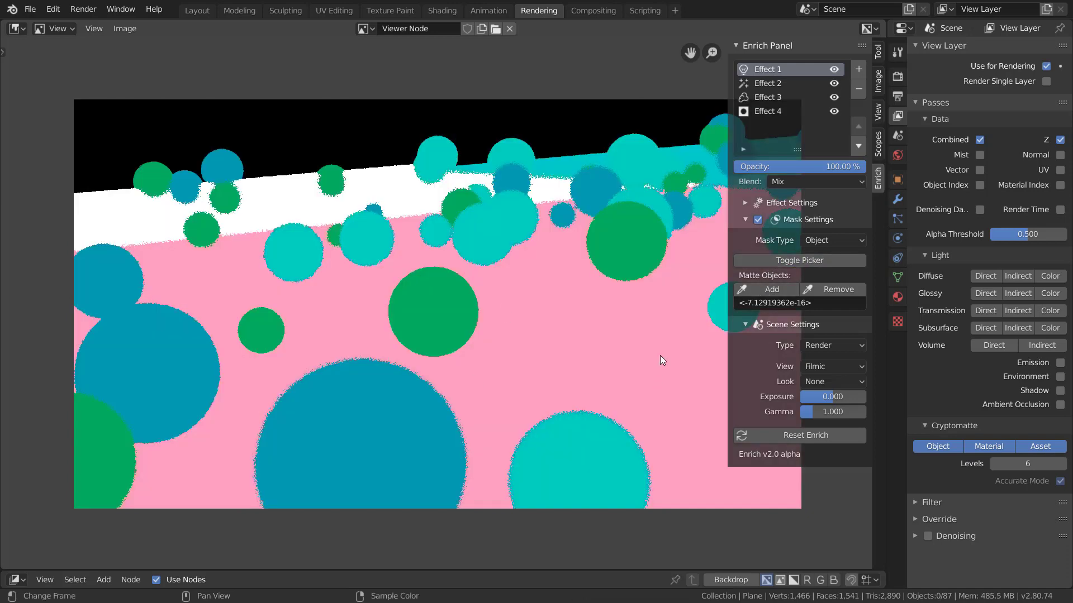
{"action": "left_click", "coordinate": [760, 266]}
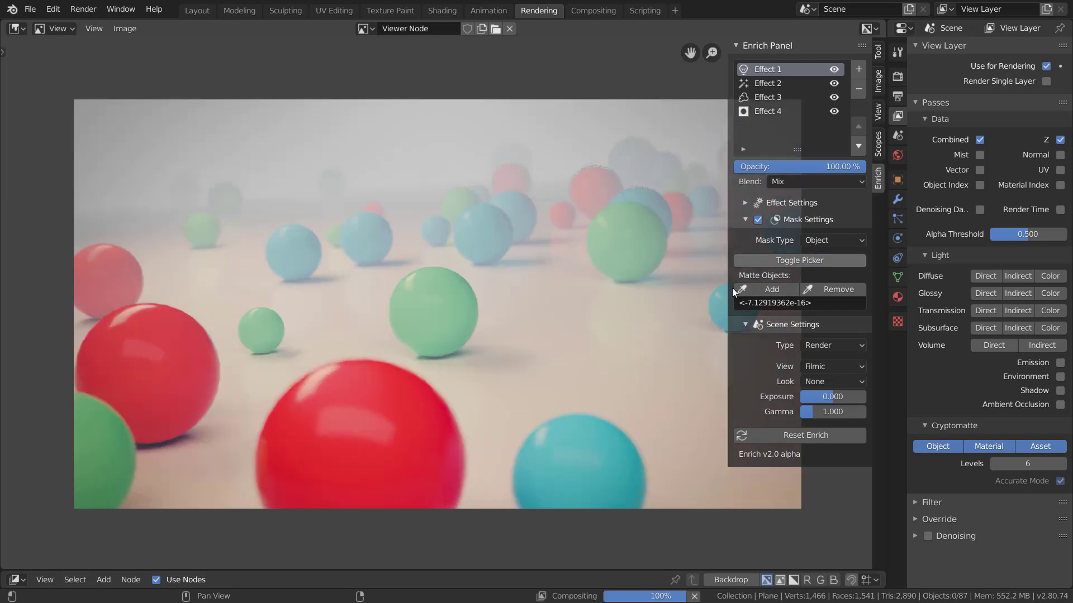
{"action": "left_click", "coordinate": [833, 68]}
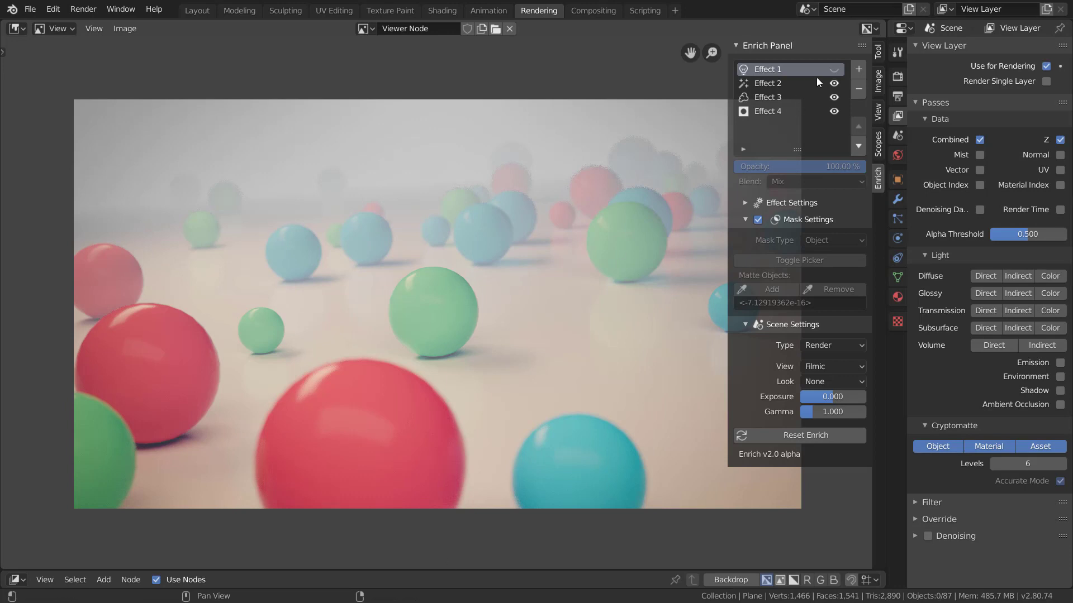
Re-enable Effect 1, toggle its mask off and on, and sample a matte object again
{"action": "left_click", "coordinate": [838, 70]}
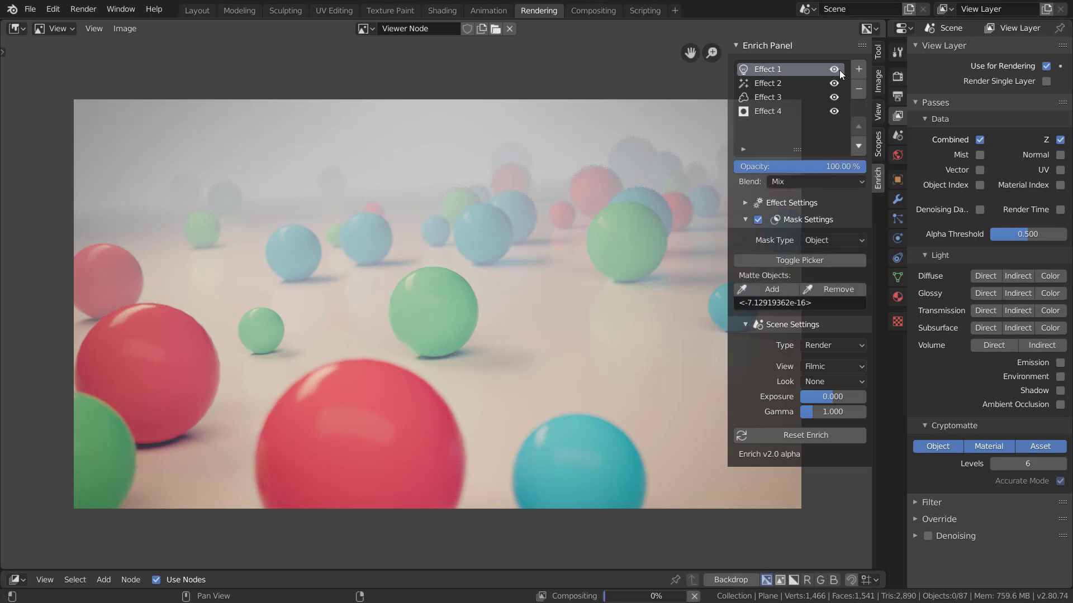
{"action": "left_click", "coordinate": [760, 218]}
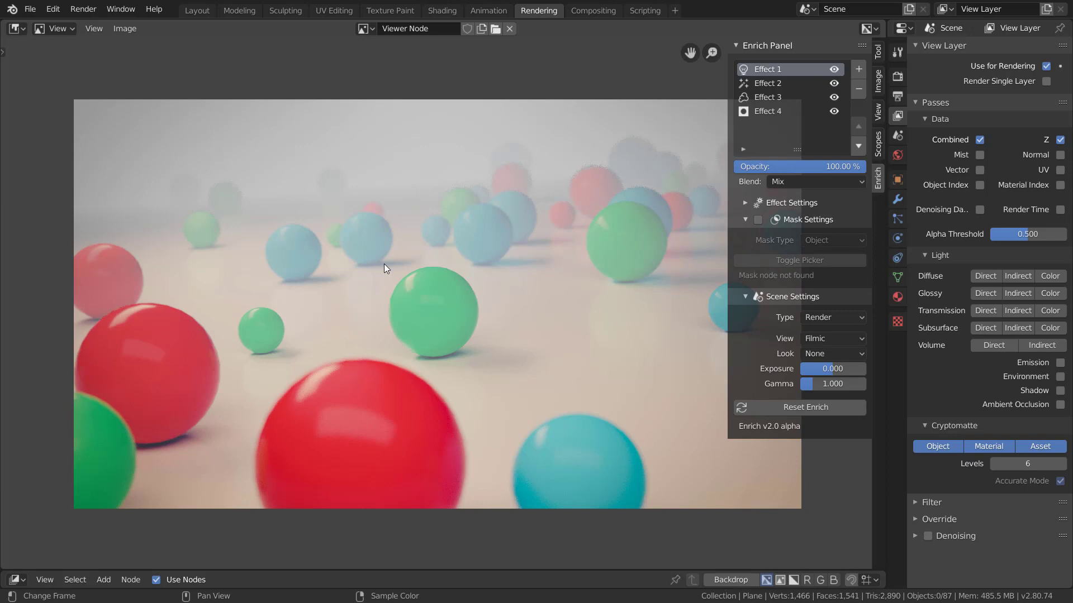
{"action": "left_click", "coordinate": [760, 220]}
{"action": "left_click", "coordinate": [787, 260]}
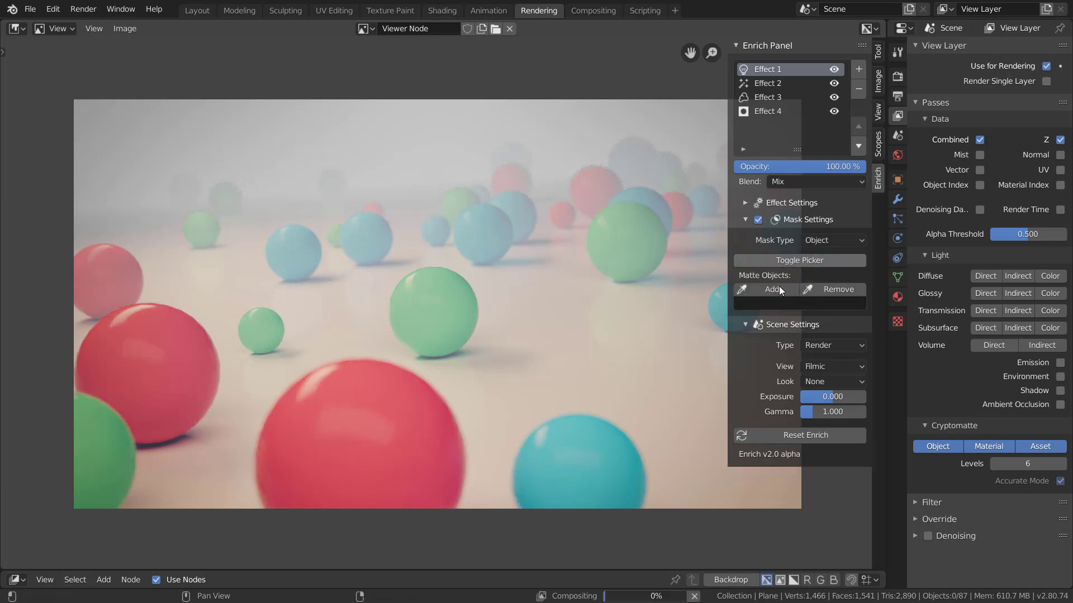
{"action": "left_click", "coordinate": [777, 287]}
{"action": "left_click", "coordinate": [402, 437]}
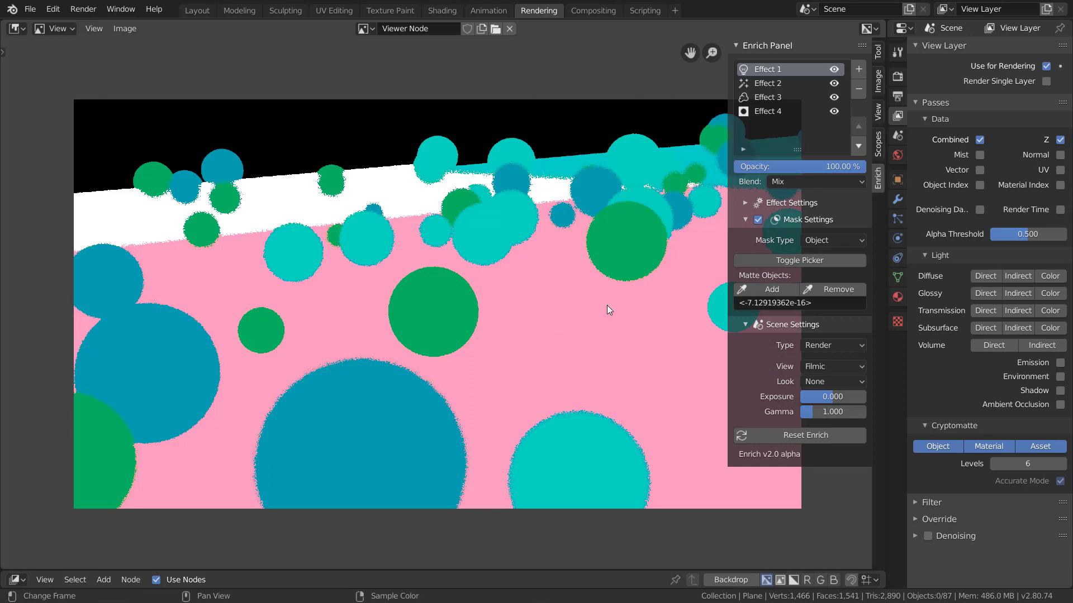
{"action": "left_click", "coordinate": [754, 260]}
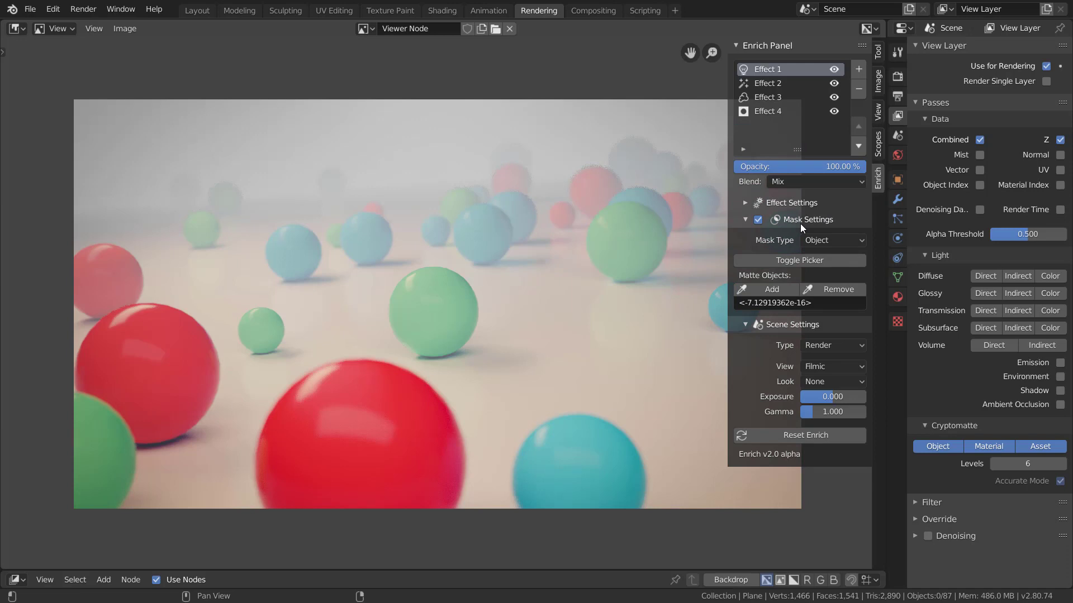
Select Effect 2 and keep its scene image type set to Render
{"action": "left_click", "coordinate": [767, 82]}
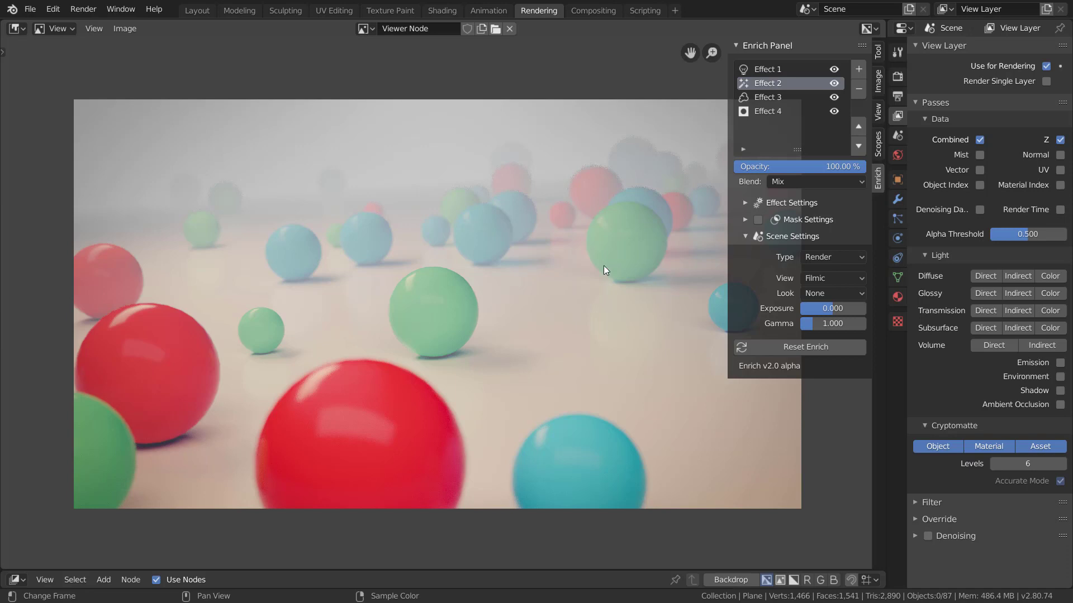
{"action": "left_click", "coordinate": [831, 256]}
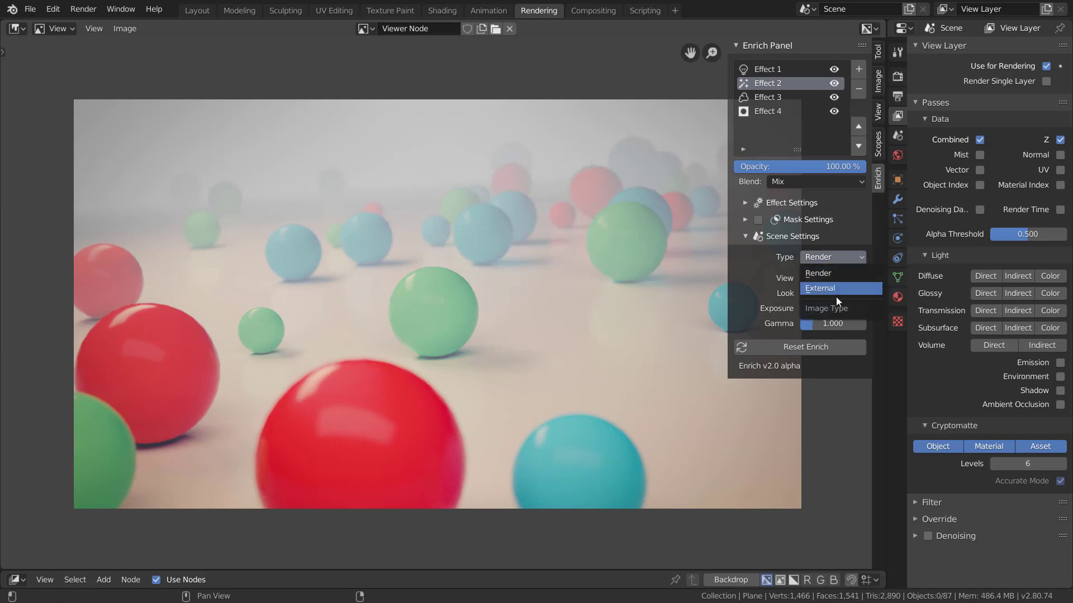
{"action": "left_click", "coordinate": [817, 273]}
{"action": "left_click", "coordinate": [827, 256]}
{"action": "left_click", "coordinate": [847, 257]}
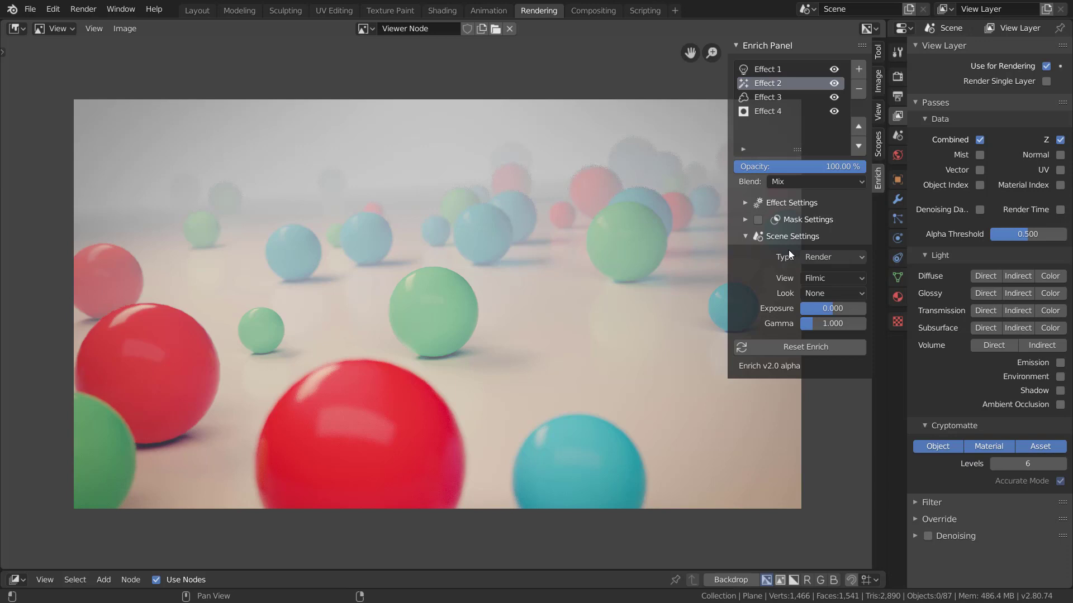
Set the view transform to Filmic with the High Contrast look
{"action": "left_click", "coordinate": [823, 276]}
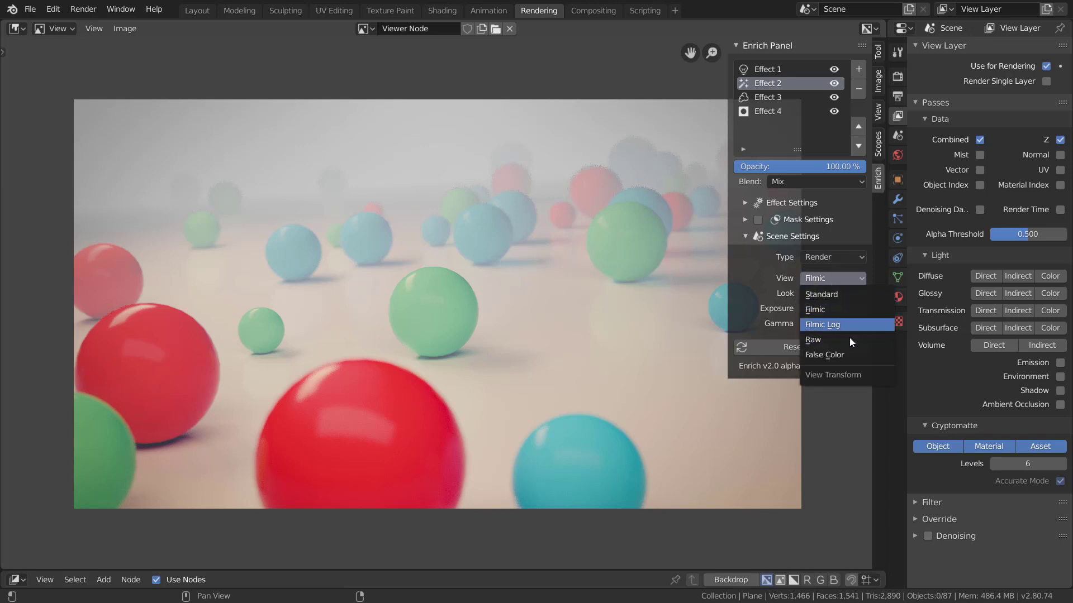
{"action": "left_click", "coordinate": [853, 294]}
{"action": "left_click", "coordinate": [832, 276]}
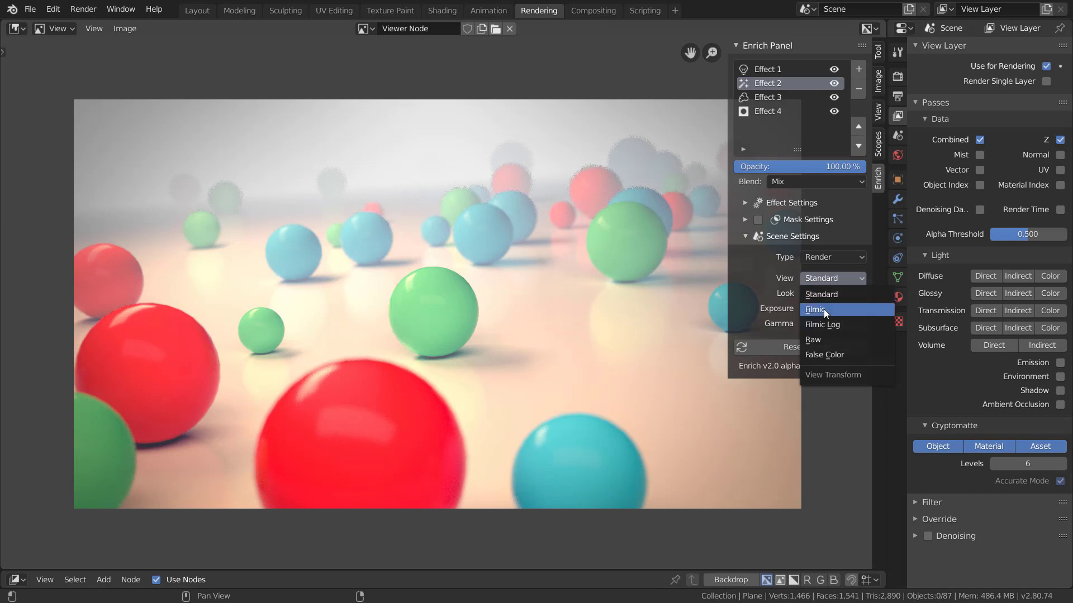
{"action": "left_click", "coordinate": [824, 310]}
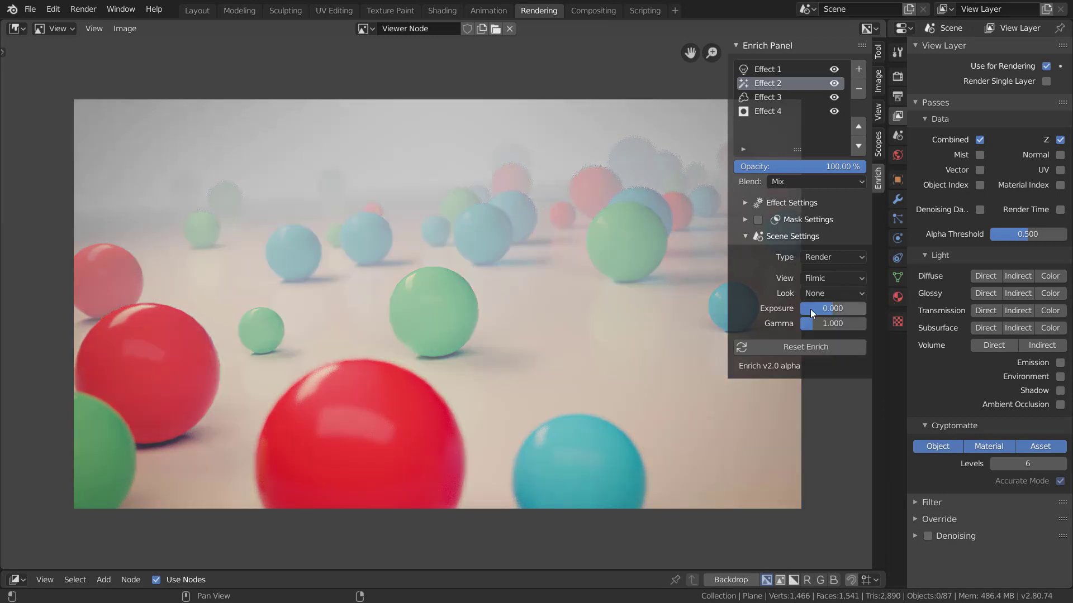
{"action": "left_click", "coordinate": [846, 293]}
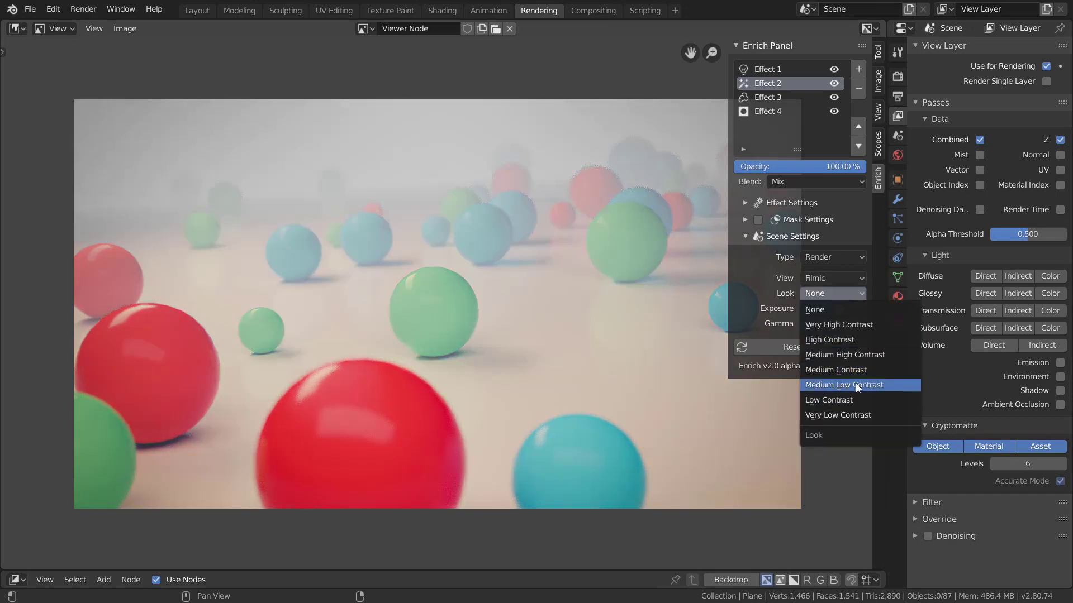
{"action": "key", "text": "Return"}
{"action": "left_click", "coordinate": [830, 291]}
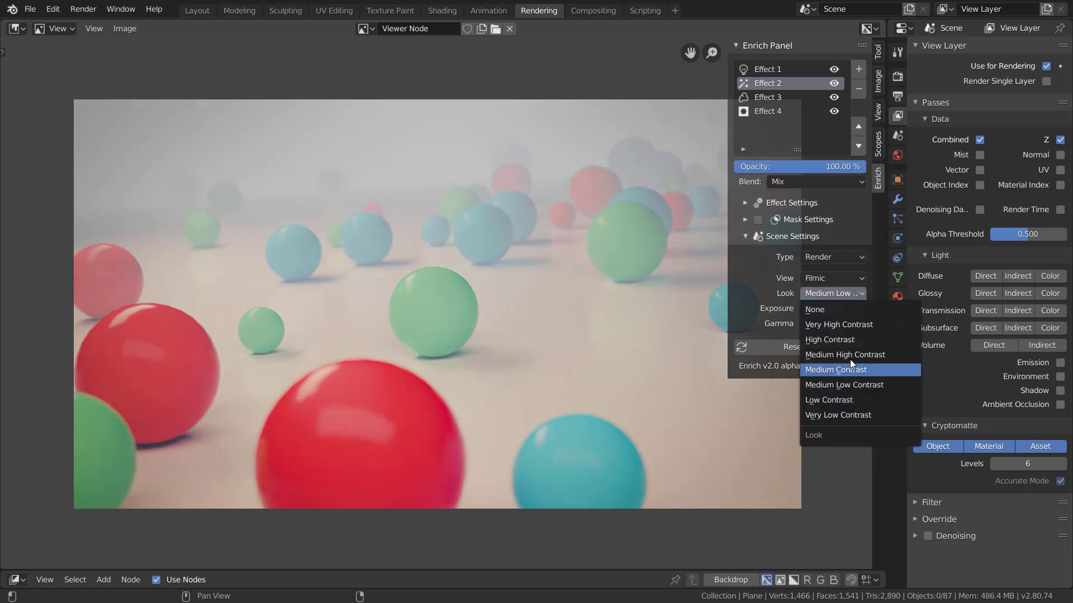
{"action": "left_click", "coordinate": [846, 340]}
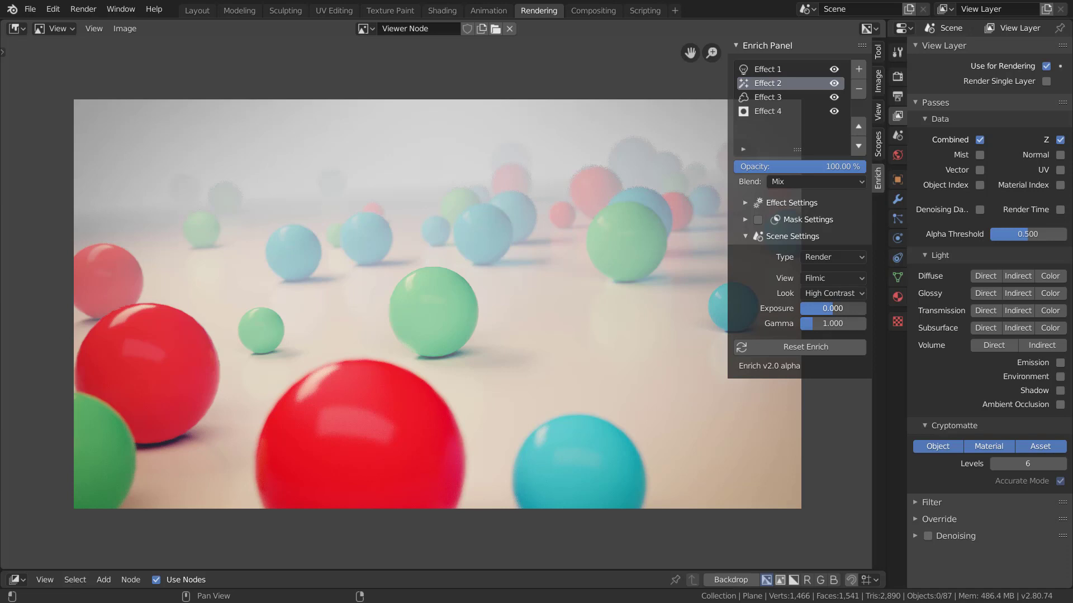
Nudge exposure to 0.167, reset it to 0.000, then select Effect 4
{"action": "mouse_move", "coordinate": [832, 308]}
{"action": "left_mouse_down"}
{"action": "mouse_move", "coordinate": [855, 308]}
{"action": "mouse_move", "coordinate": [841, 309]}
{"action": "left_mouse_up"}
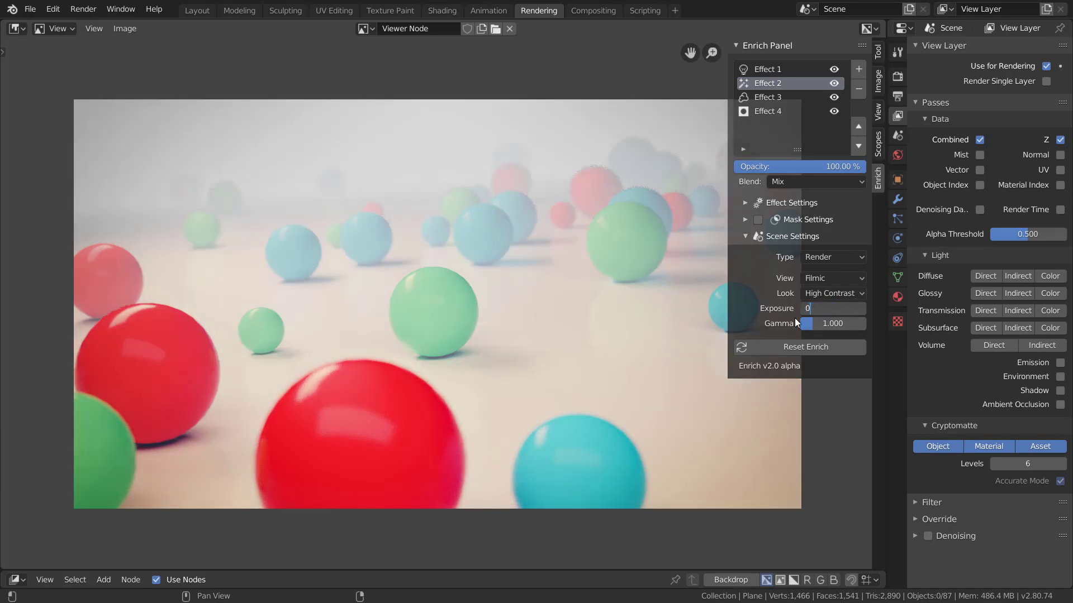
{"action": "left_click", "coordinate": [817, 346]}
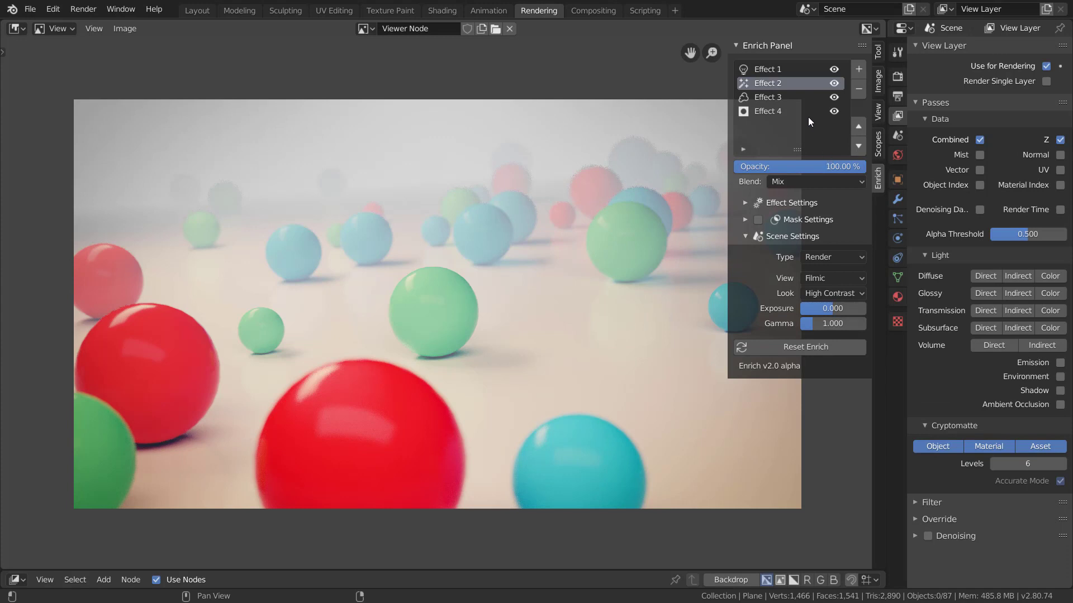
{"action": "left_click", "coordinate": [788, 111]}
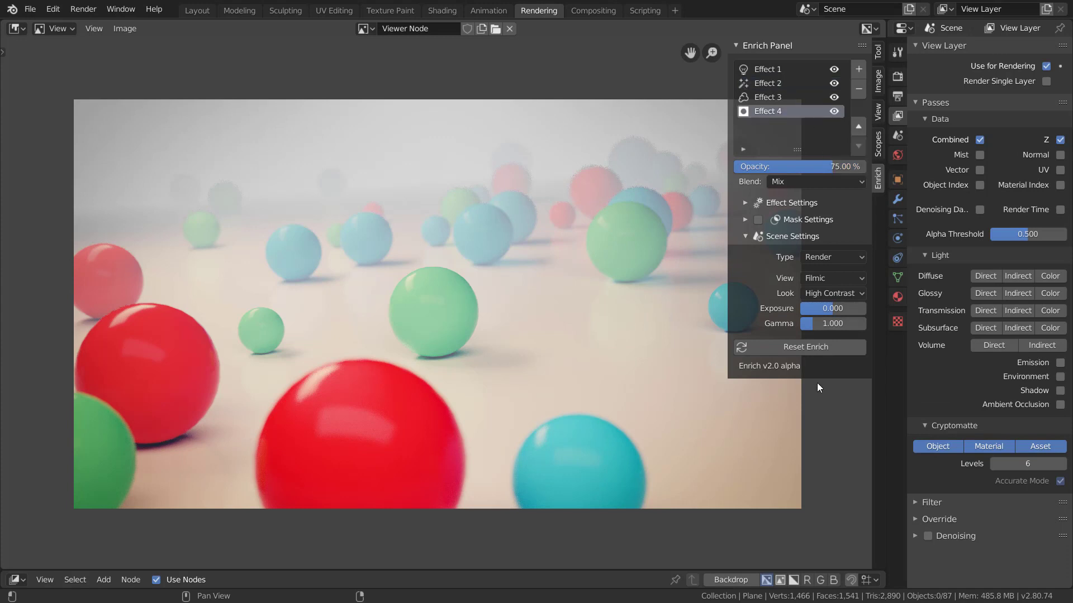
{"action": "left_click", "coordinate": [792, 236]}
Add a new mist effect as Effect 5 and expand its settings
{"action": "left_click", "coordinate": [856, 67]}
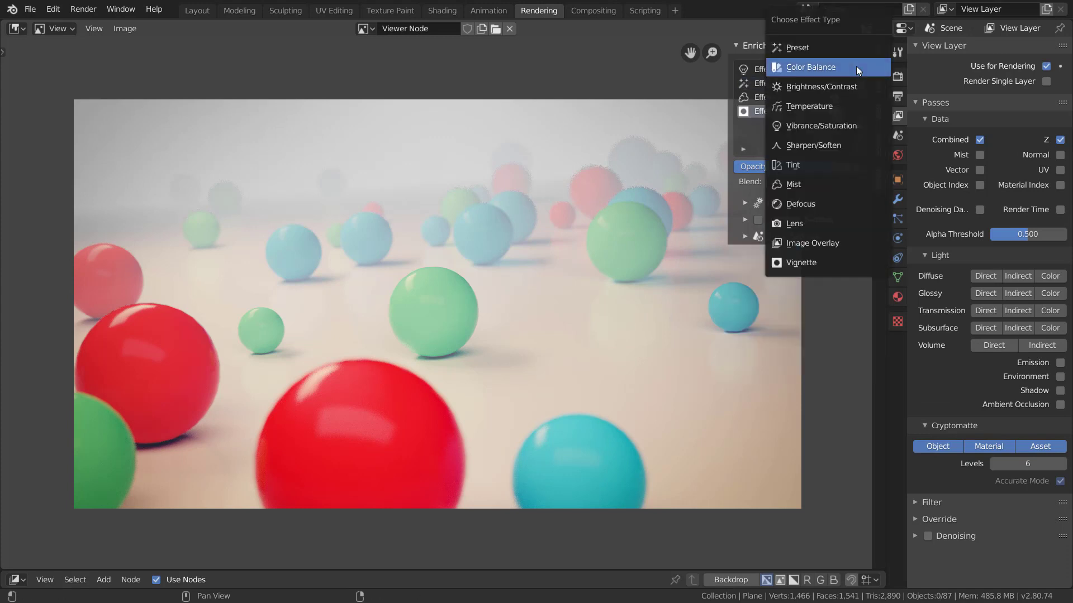
{"action": "left_click_drag", "start_coordinate": [829, 25], "coordinate": [713, 90]}
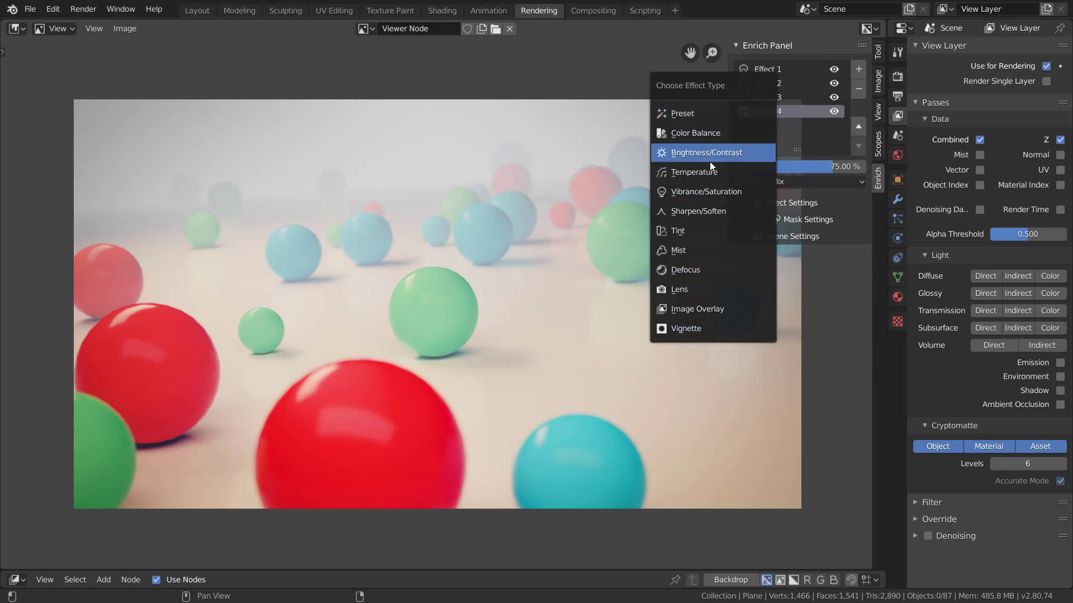
{"action": "left_click", "coordinate": [706, 229]}
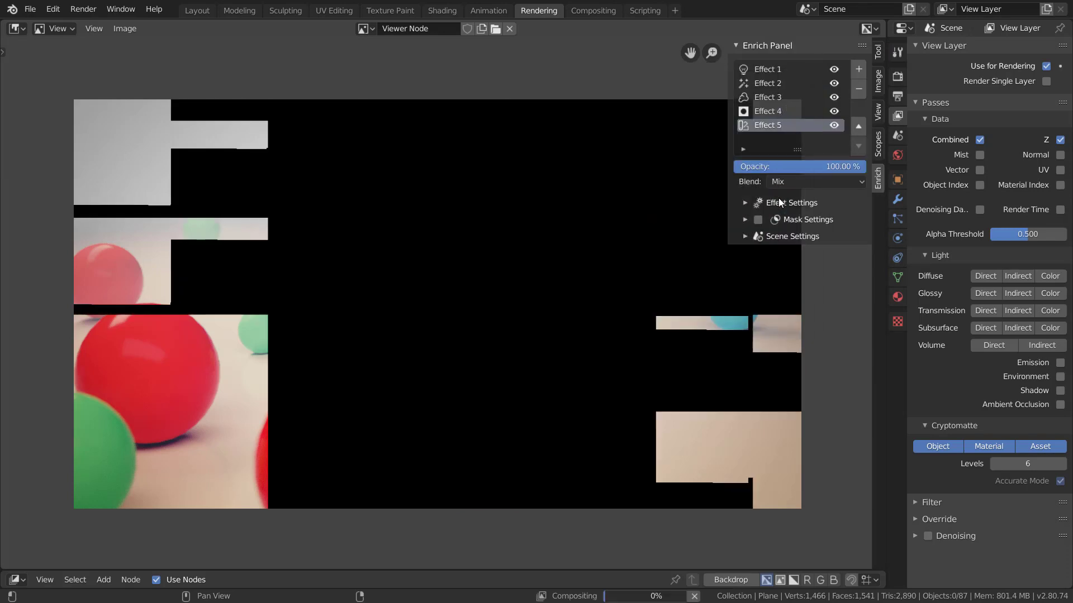
{"action": "left_click", "coordinate": [767, 217]}
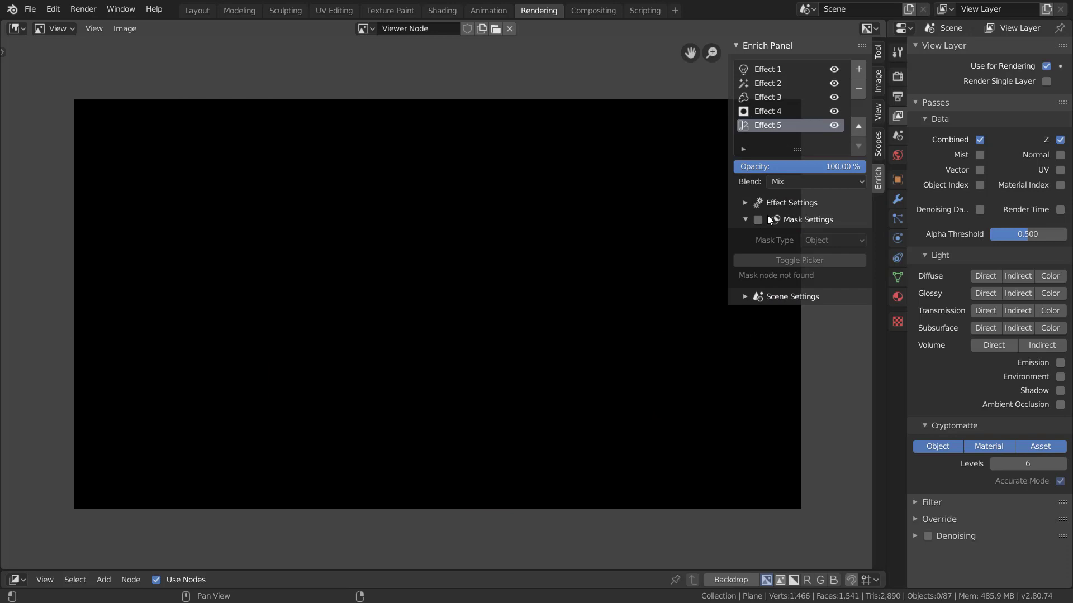
{"action": "left_click", "coordinate": [814, 203]}
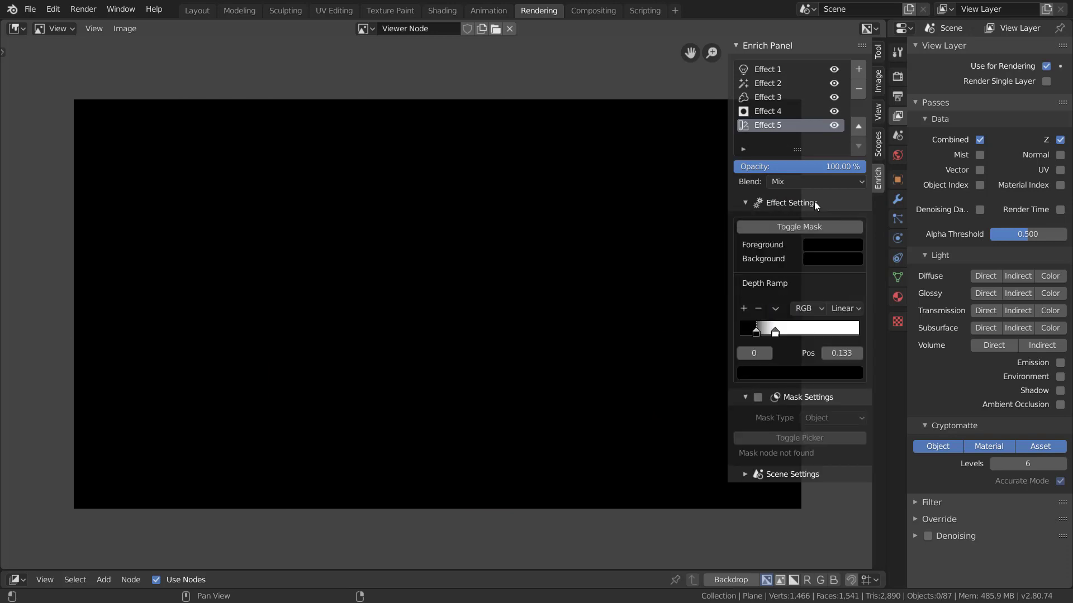
Make Effect 5's foreground colour pink and its background colour orange
{"action": "left_click", "coordinate": [834, 245]}
{"action": "left_click", "coordinate": [923, 62]}
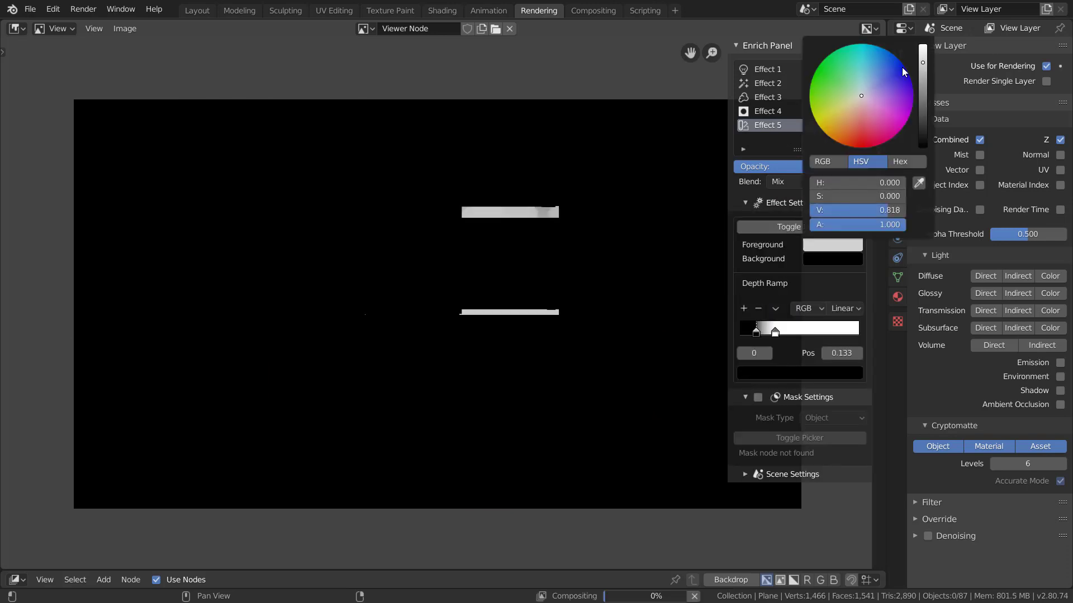
{"action": "left_click", "coordinate": [862, 124]}
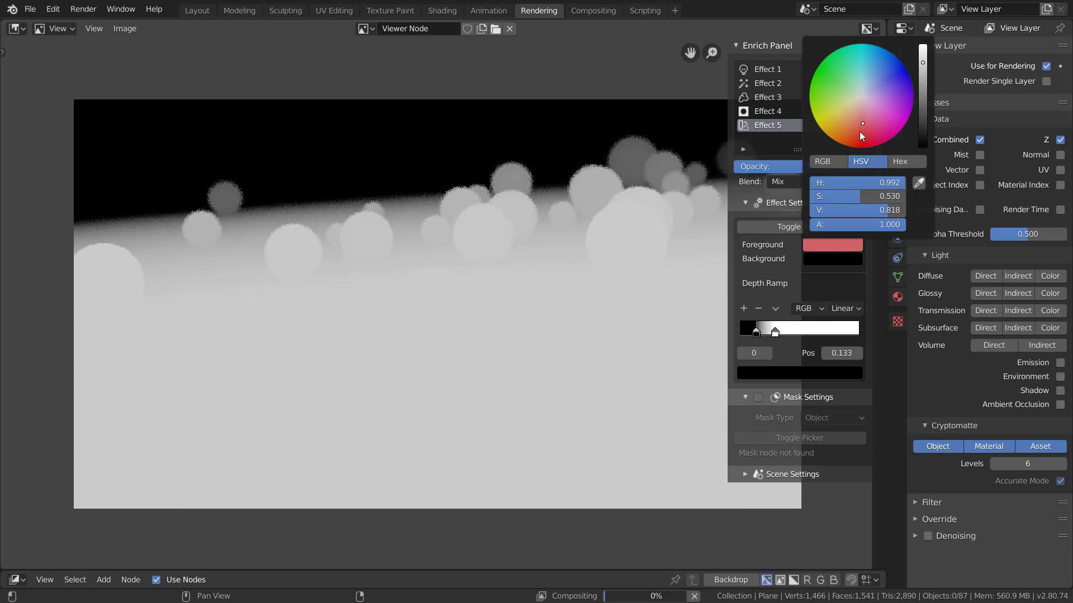
{"action": "left_click", "coordinate": [829, 261]}
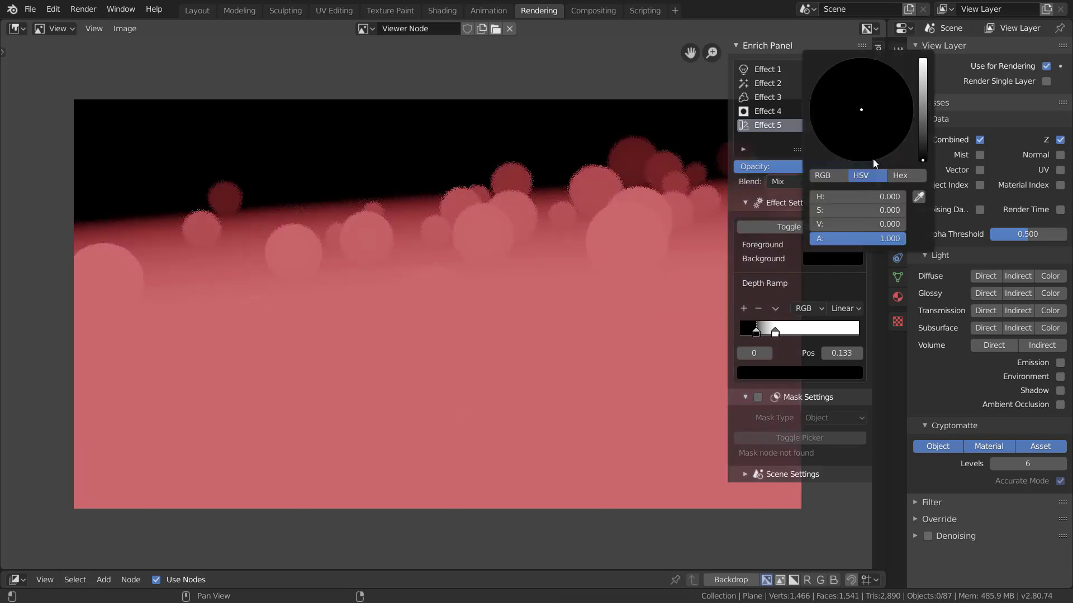
{"action": "left_click", "coordinate": [924, 72]}
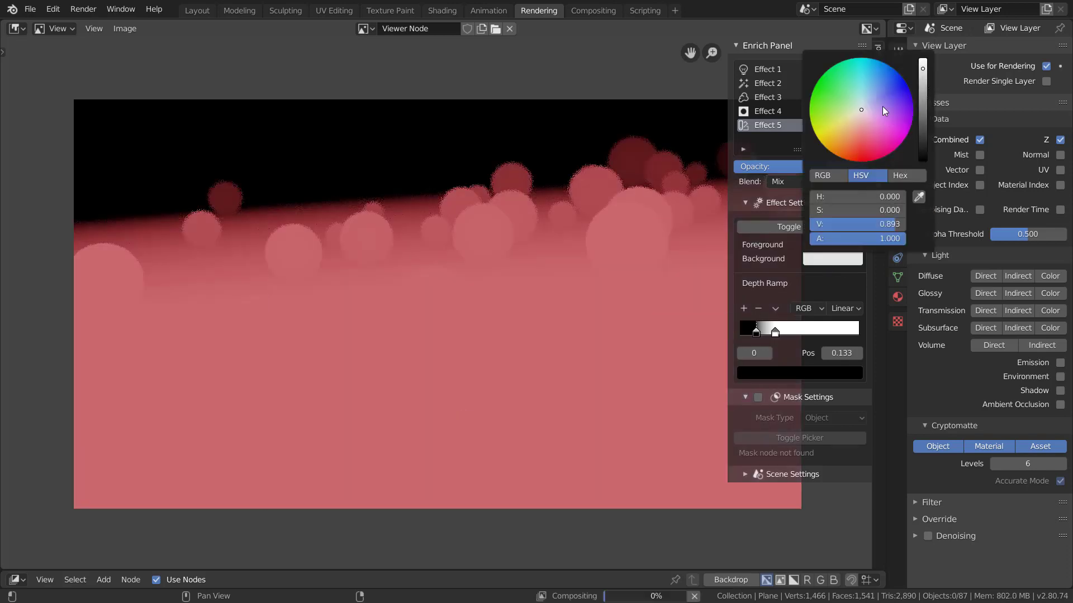
{"action": "left_click", "coordinate": [875, 93]}
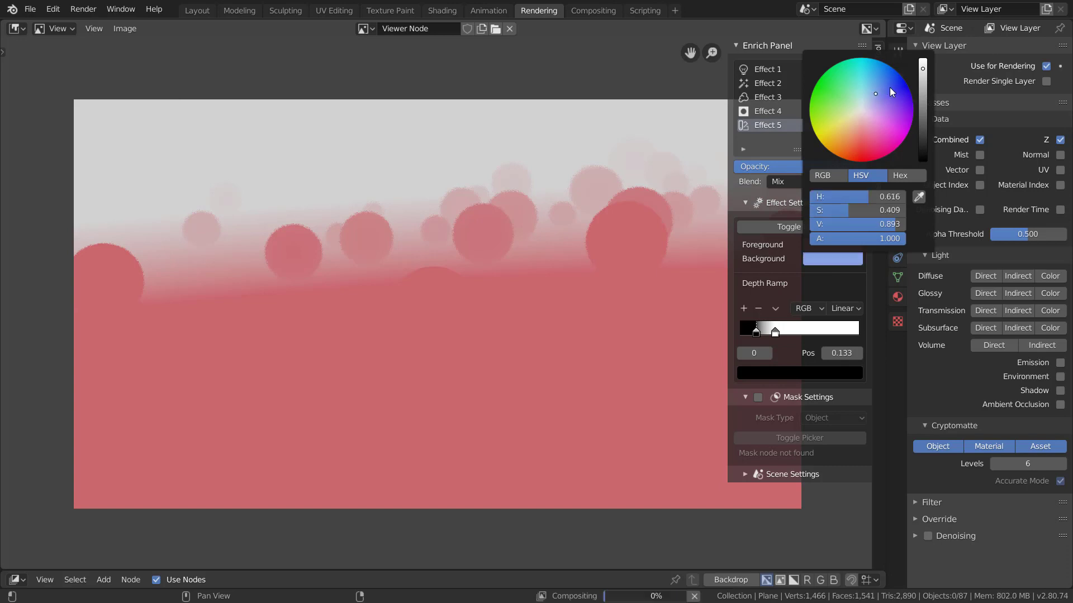
{"action": "left_click", "coordinate": [844, 135]}
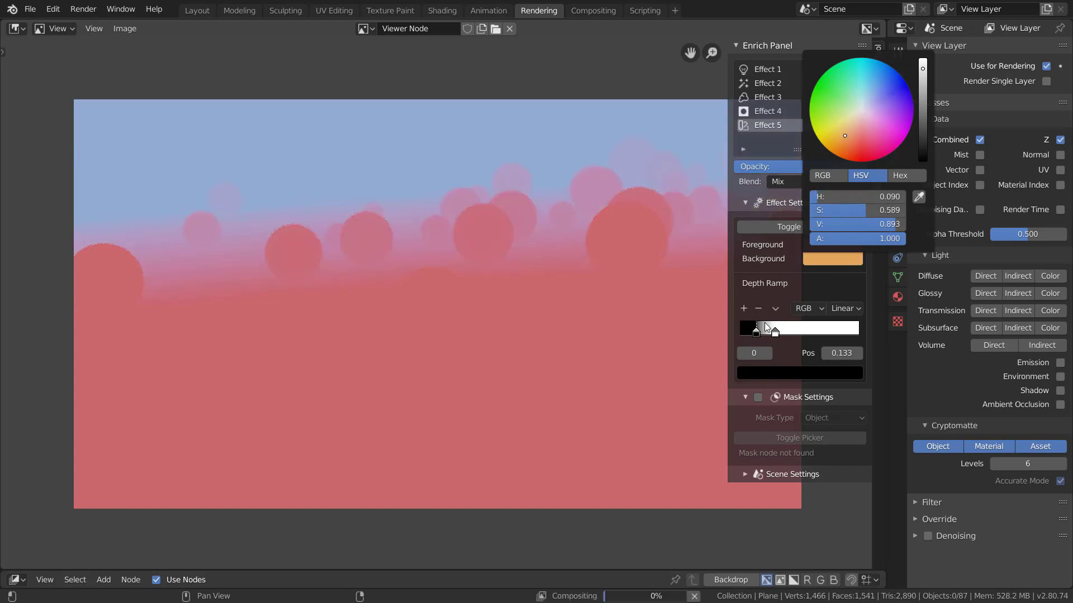
{"action": "left_click", "coordinate": [827, 261]}
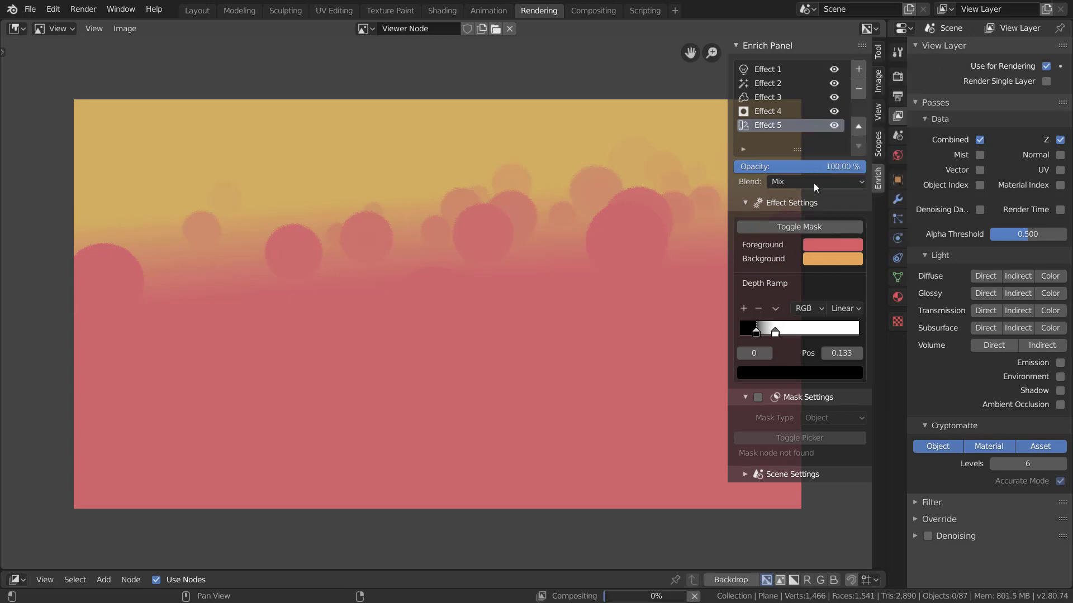
Set Effect 5's blend mode to Soft Light with 48.12% opacity
{"action": "left_click", "coordinate": [814, 183]}
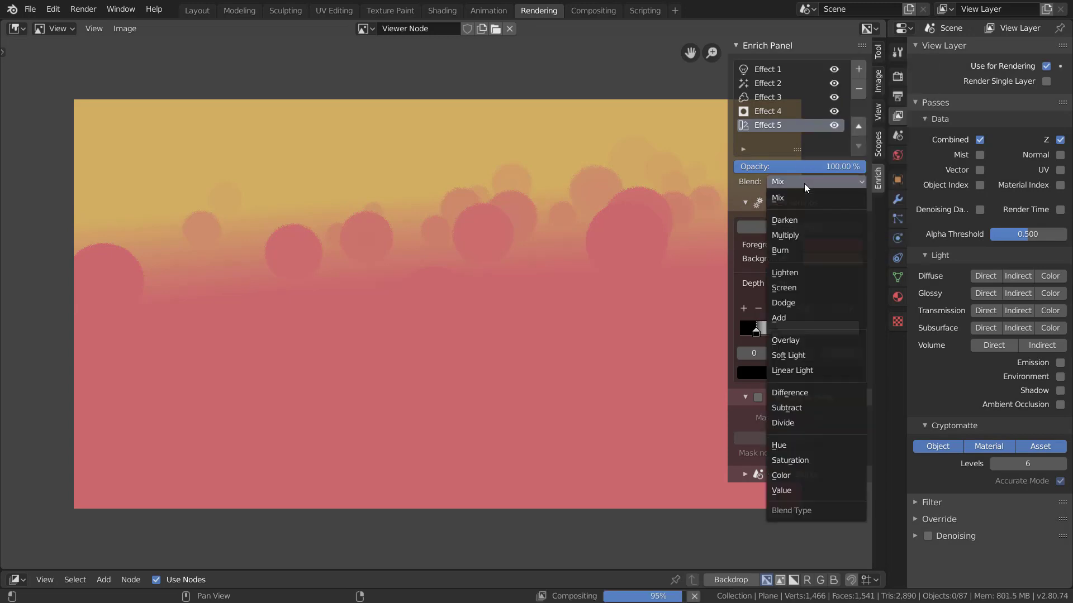
{"action": "left_click", "coordinate": [832, 354]}
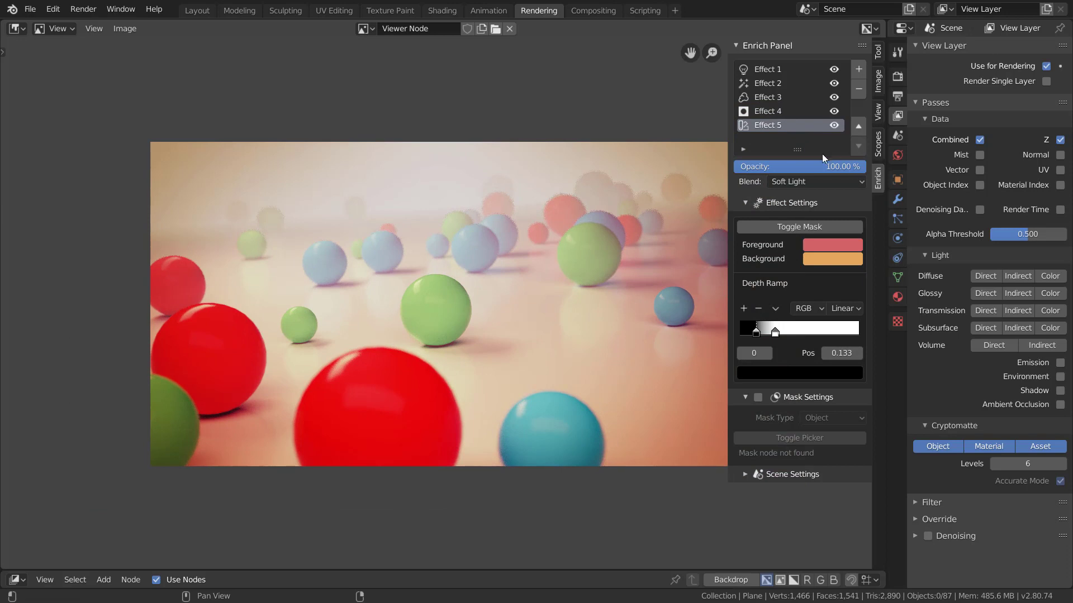
{"action": "left_click_drag", "start_coordinate": [809, 167], "coordinate": [797, 166]}
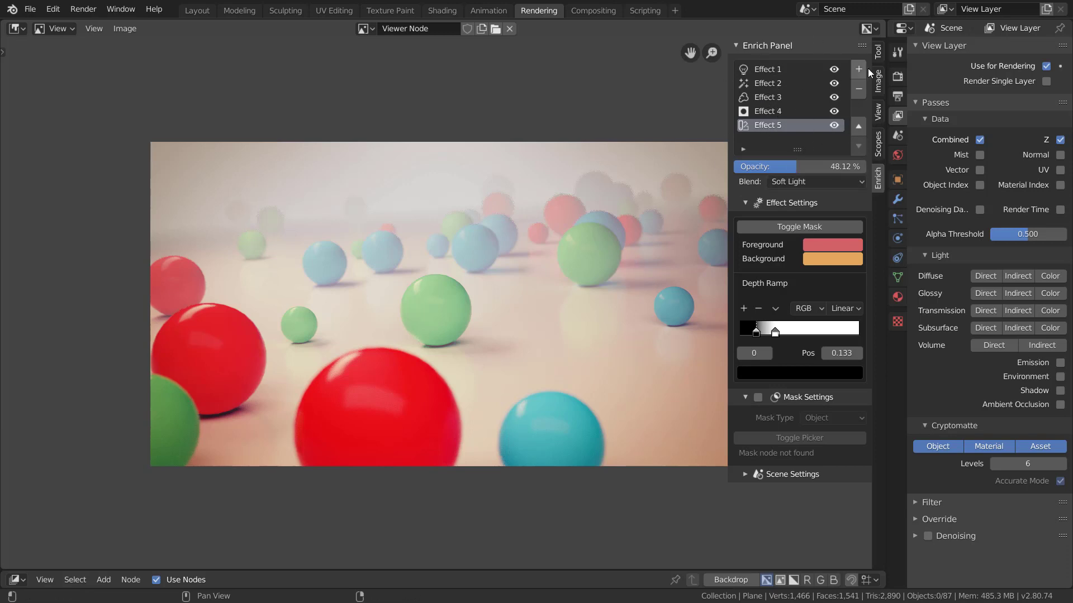
Delete Effect 5 and add a preset effect using the Creek preset
{"action": "left_click", "coordinate": [856, 84]}
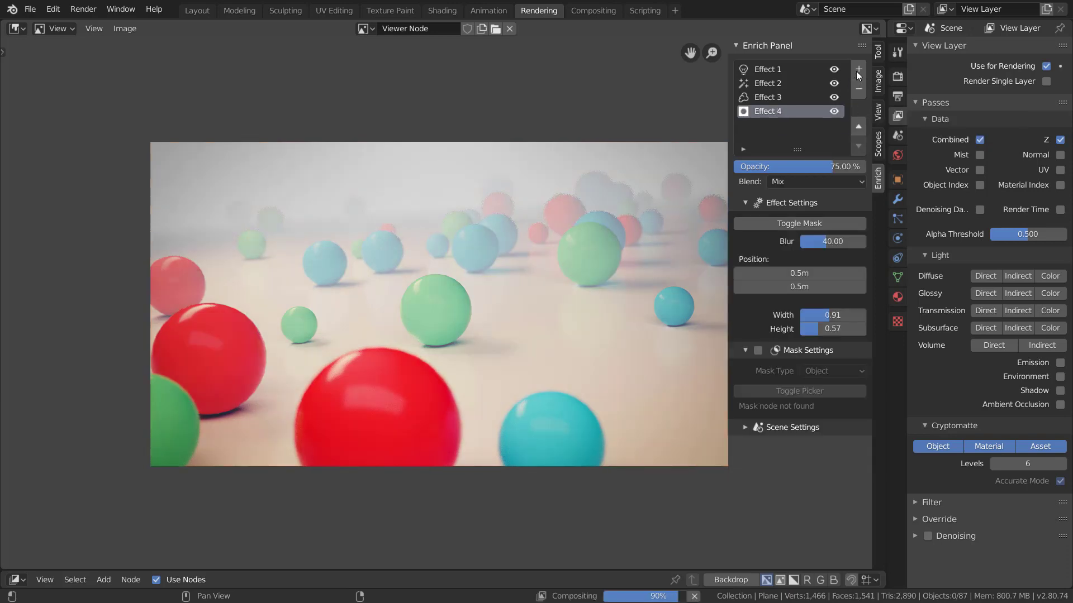
{"action": "left_click", "coordinate": [857, 70]}
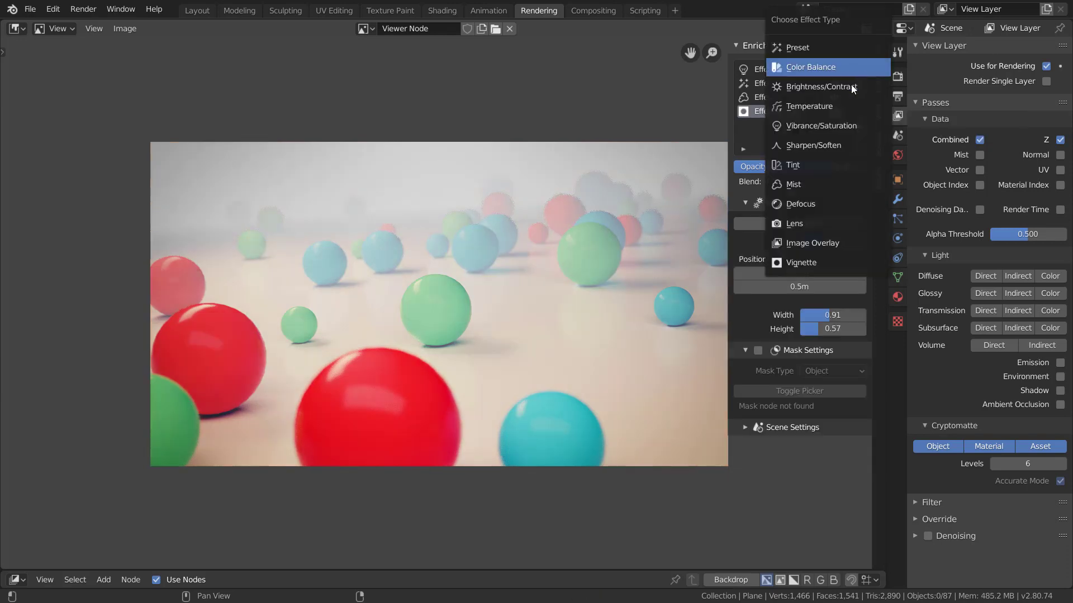
{"action": "left_click", "coordinate": [822, 49]}
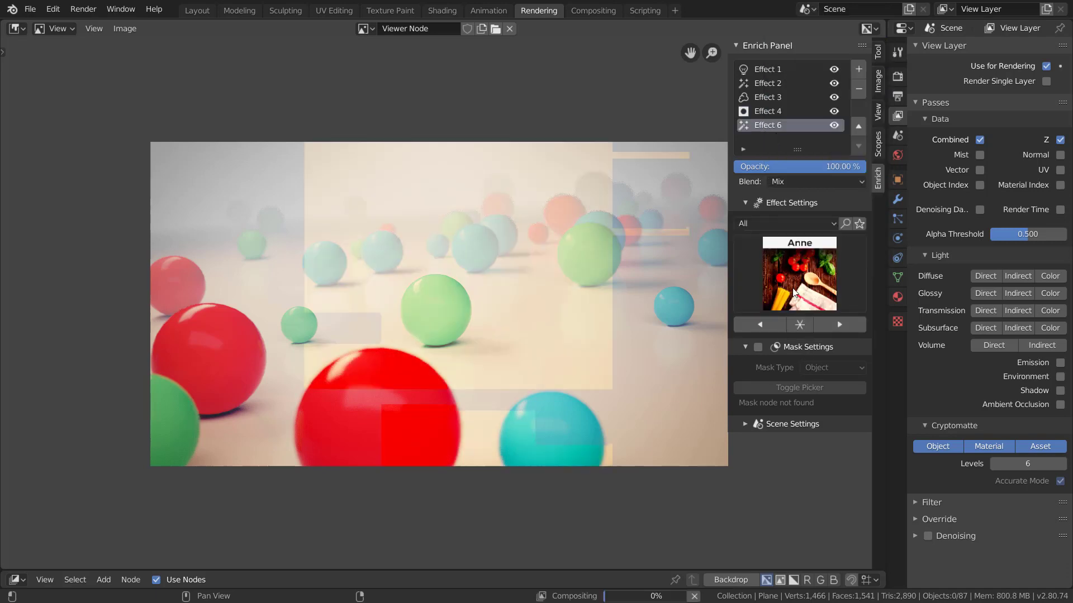
{"action": "left_click", "coordinate": [798, 268]}
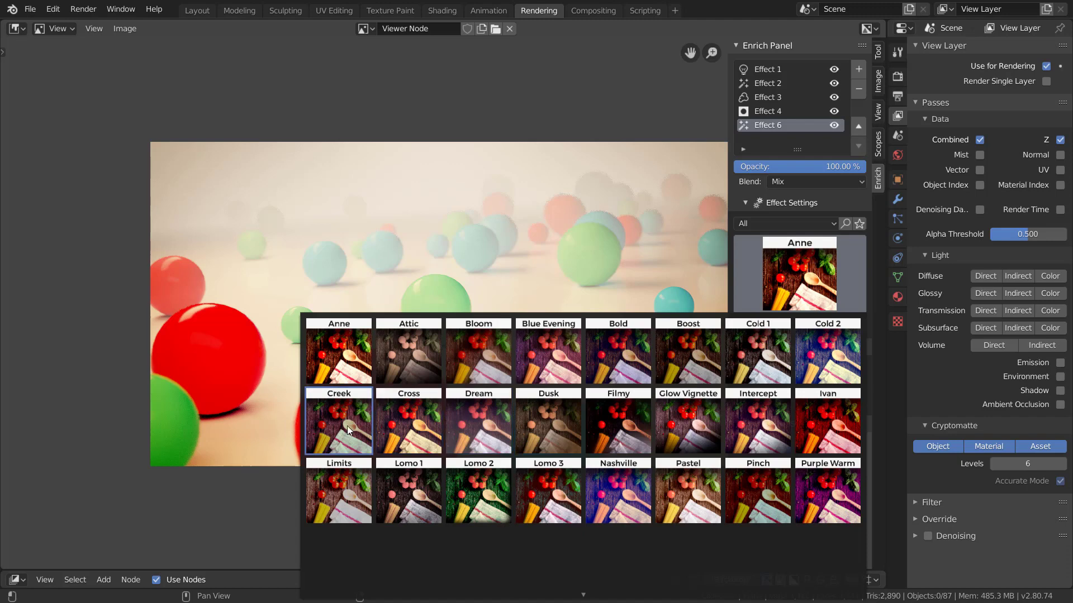
{"action": "left_click", "coordinate": [364, 405]}
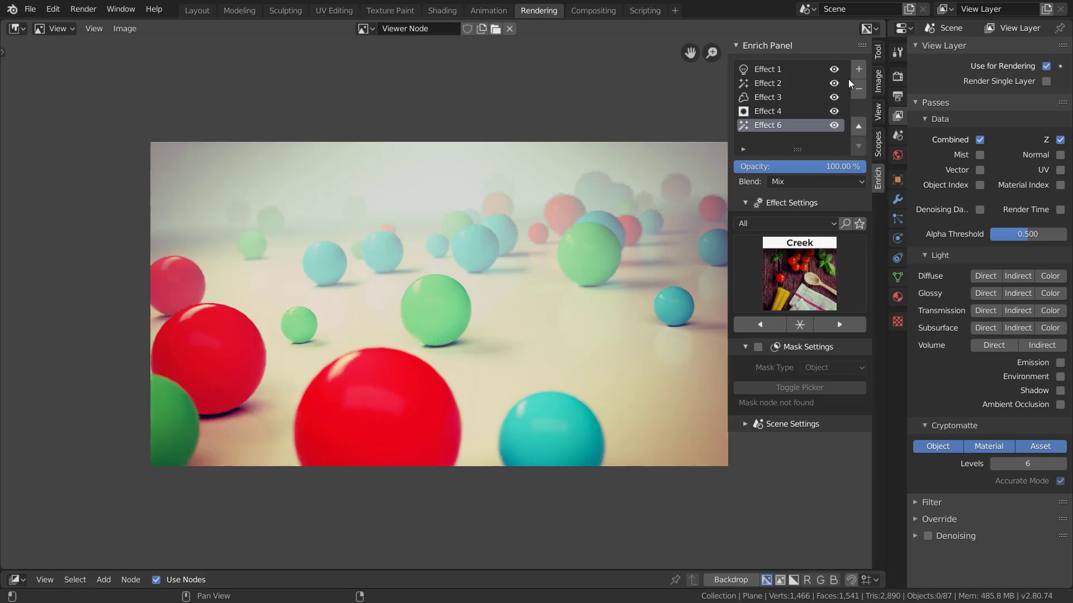
{"action": "left_click", "coordinate": [859, 69]}
{"action": "left_click_drag", "start_coordinate": [843, 42], "coordinate": [603, 59]}
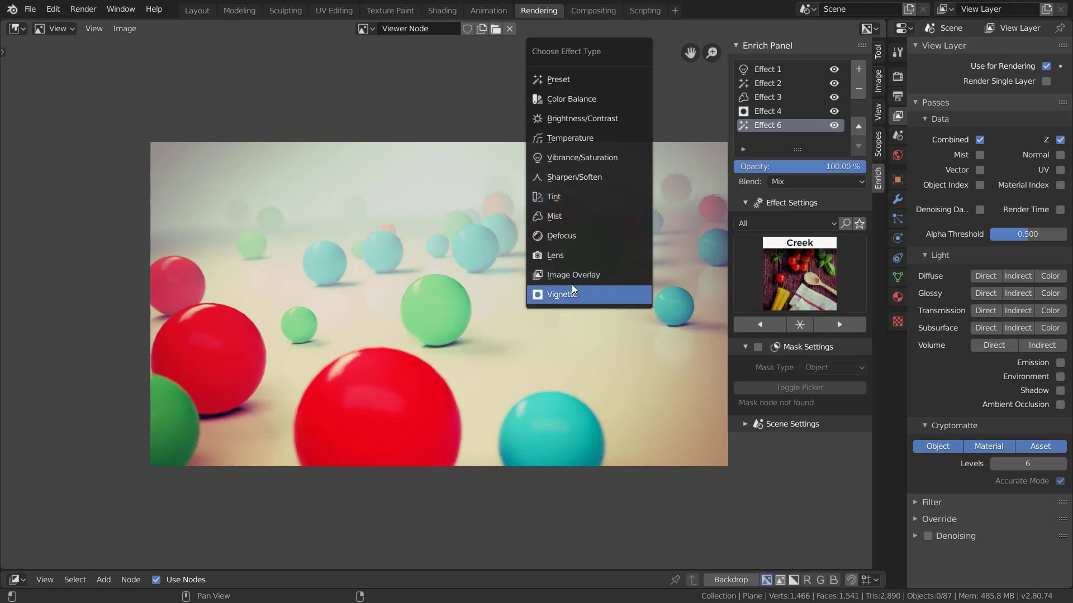
{"action": "key", "text": "Return"}
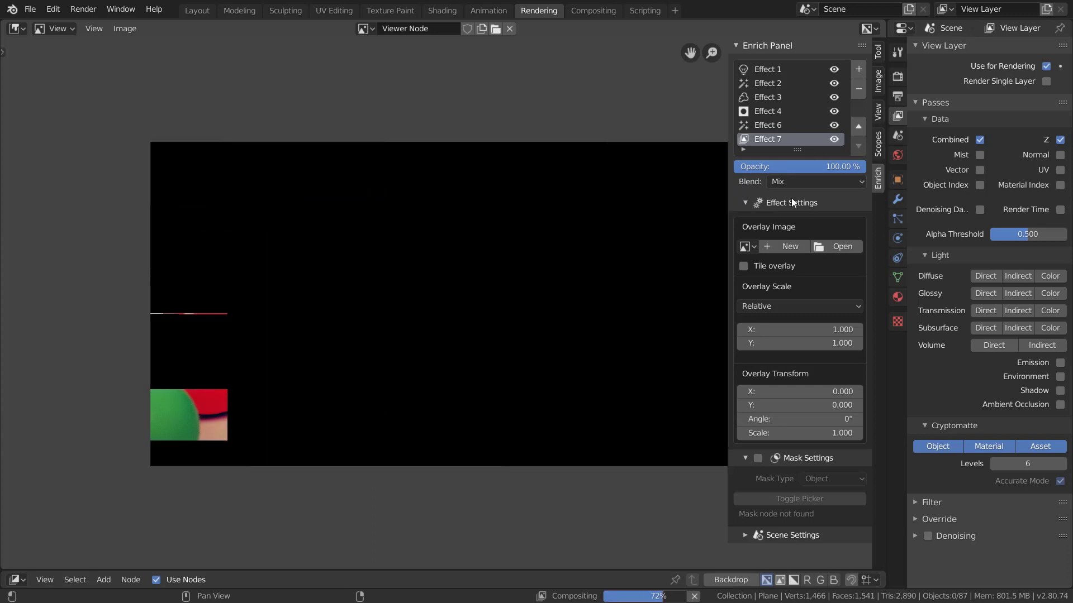
{"action": "scroll", "coordinate": [417, 212], "scroll_direction": "up", "scroll_amount": 1}
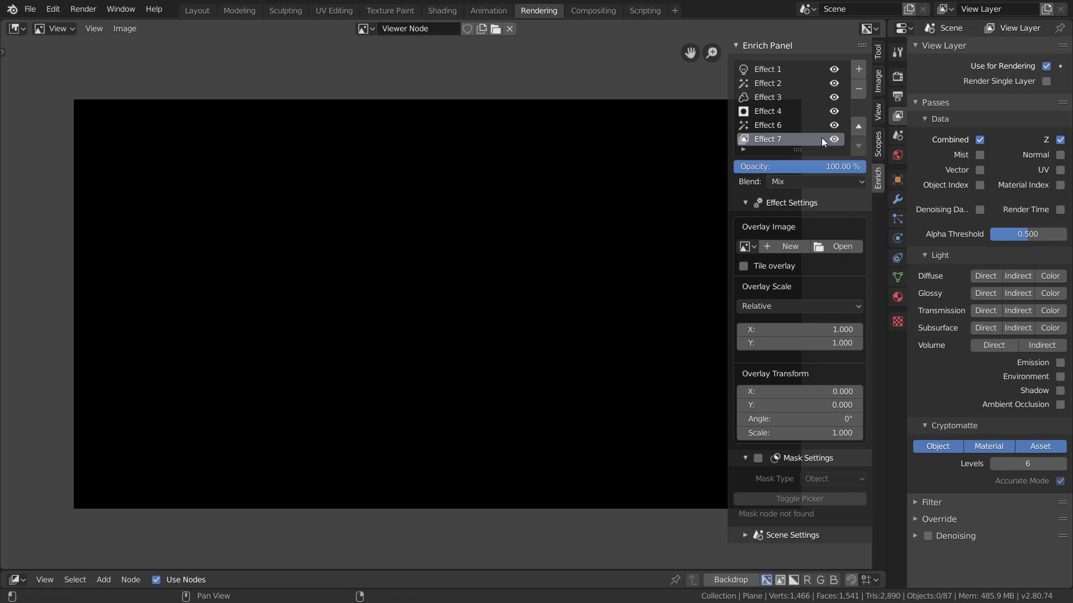
{"action": "left_click", "coordinate": [858, 89]}
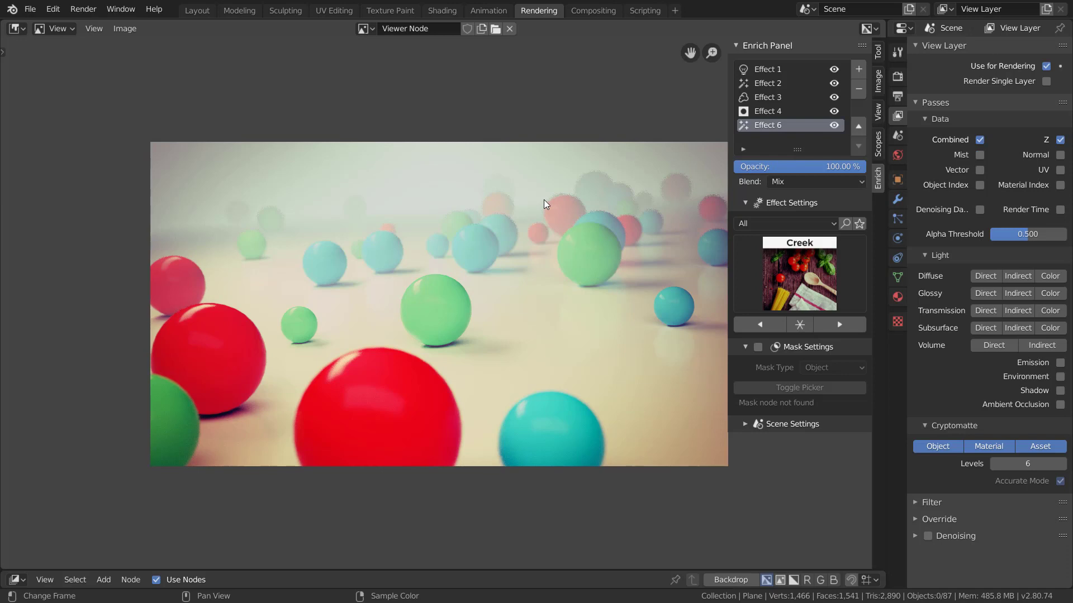
{"action": "left_click", "coordinate": [593, 11]}
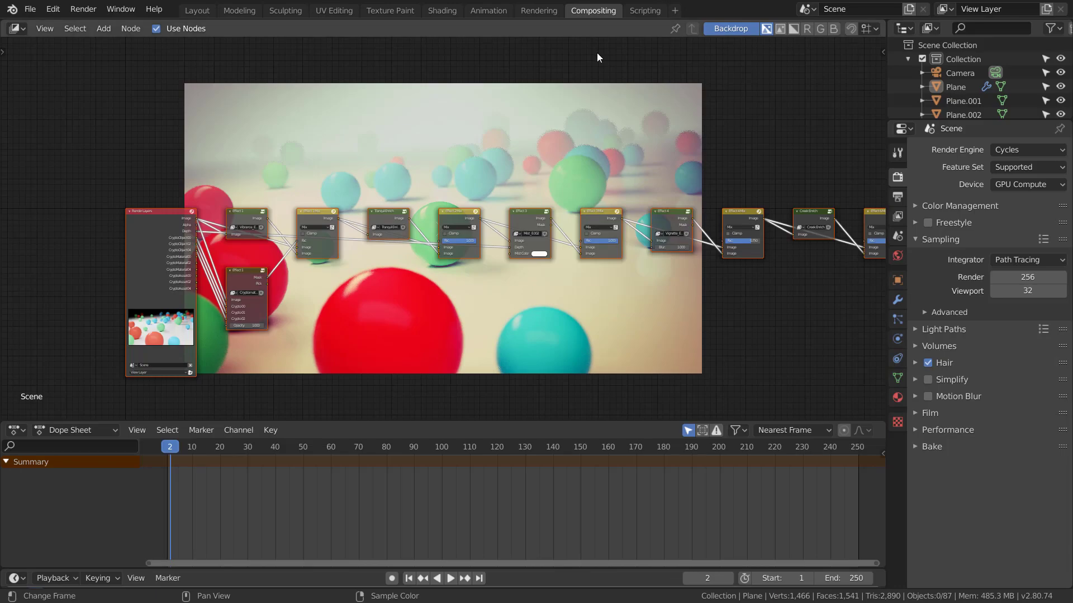
{"action": "middle_click_drag", "start_coordinate": [572, 309], "coordinate": [475, 299]}
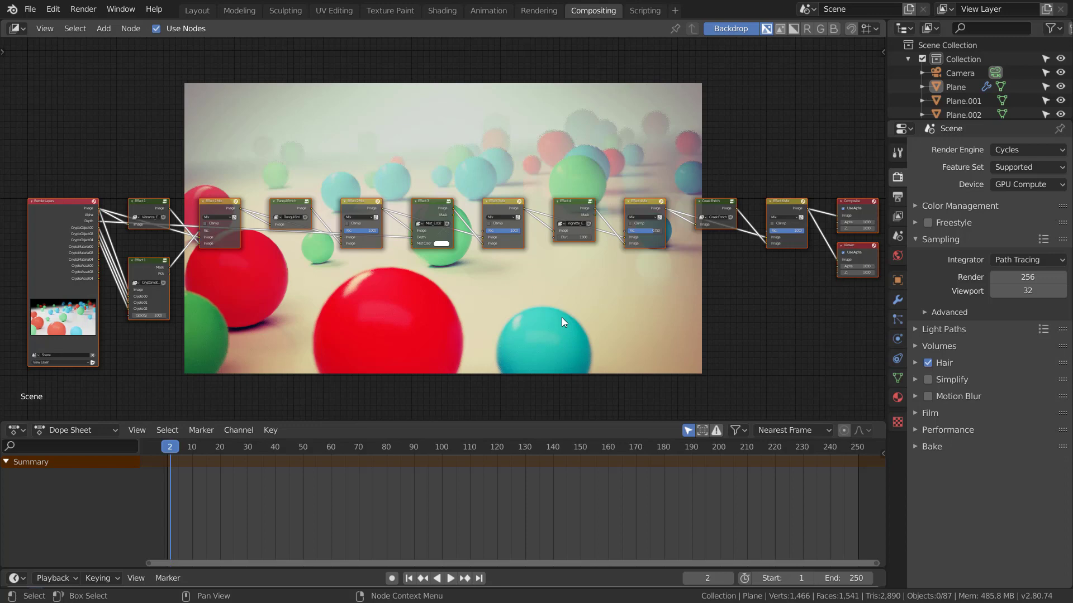
{"action": "left_click", "coordinate": [539, 10]}
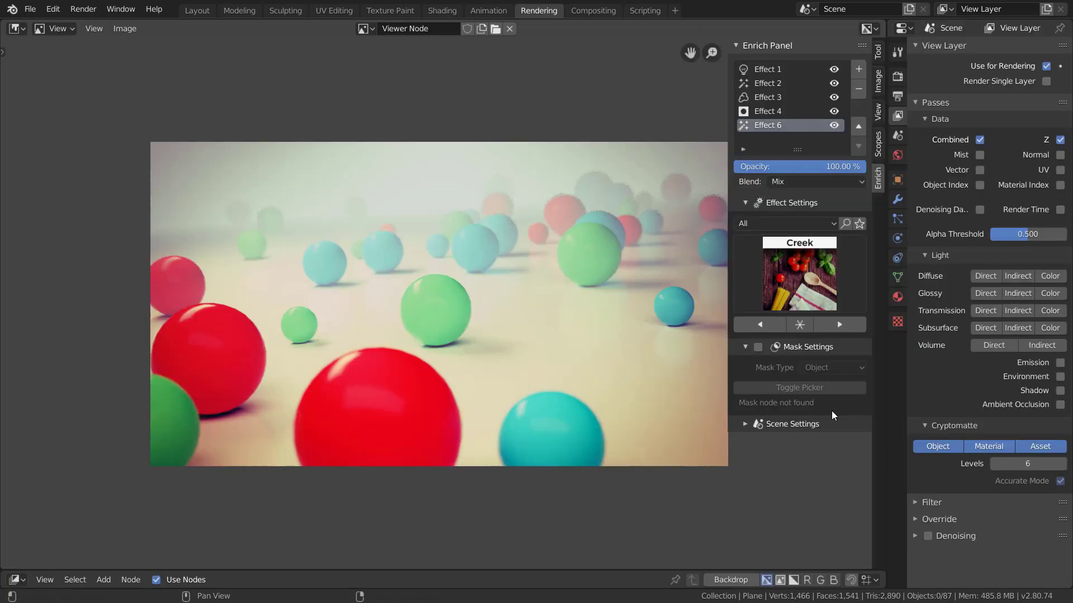
Expand the Enrich Scene Settings, inspect the compositing node tree, then return to Rendering
{"action": "left_click", "coordinate": [796, 421]}
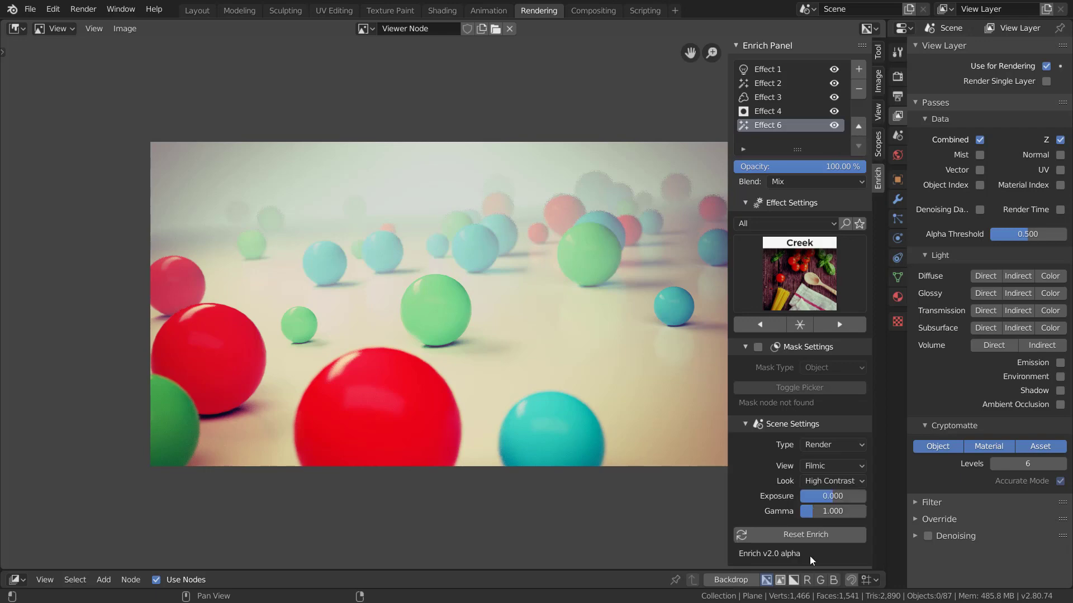
{"action": "left_click", "coordinate": [595, 10]}
{"action": "middle_click_drag", "start_coordinate": [332, 274], "coordinate": [356, 273]}
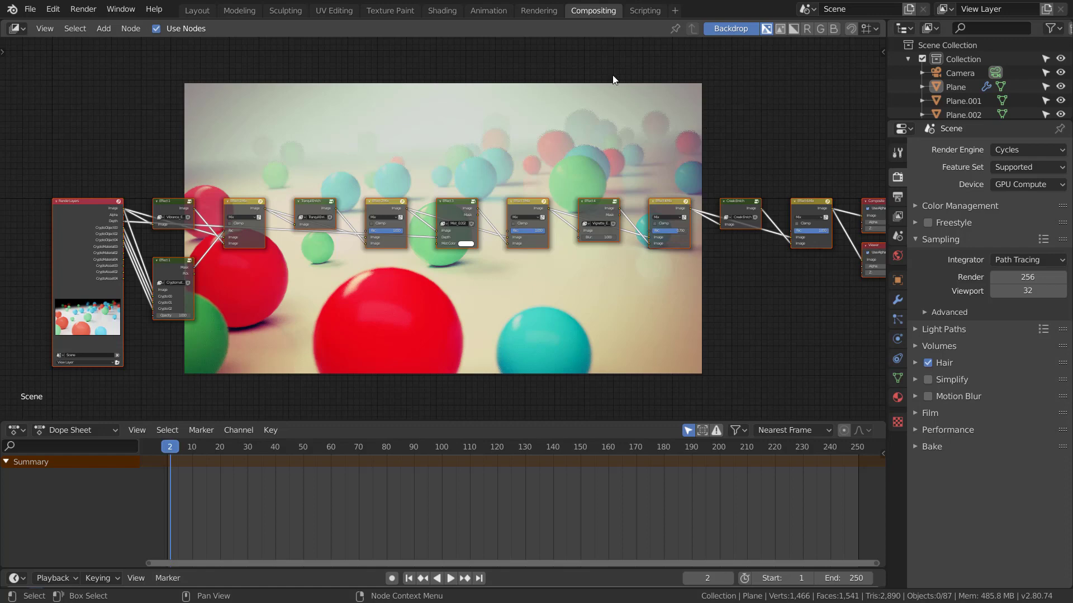
{"action": "left_click", "coordinate": [538, 13]}
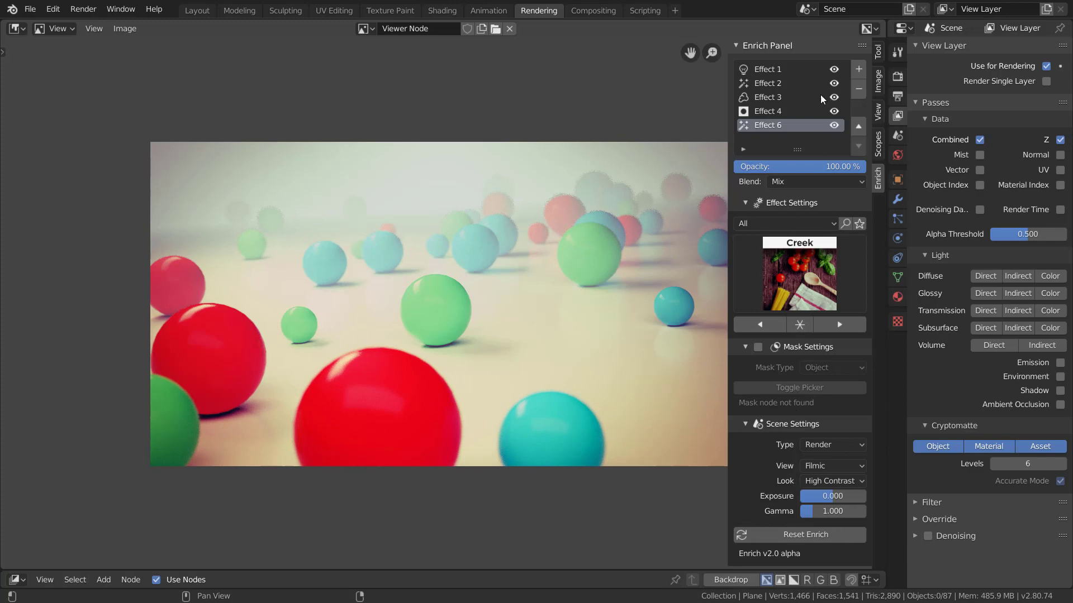
Review Effects 1 and 2, then move the vignette above Effect 3 and back
{"action": "left_click", "coordinate": [803, 70]}
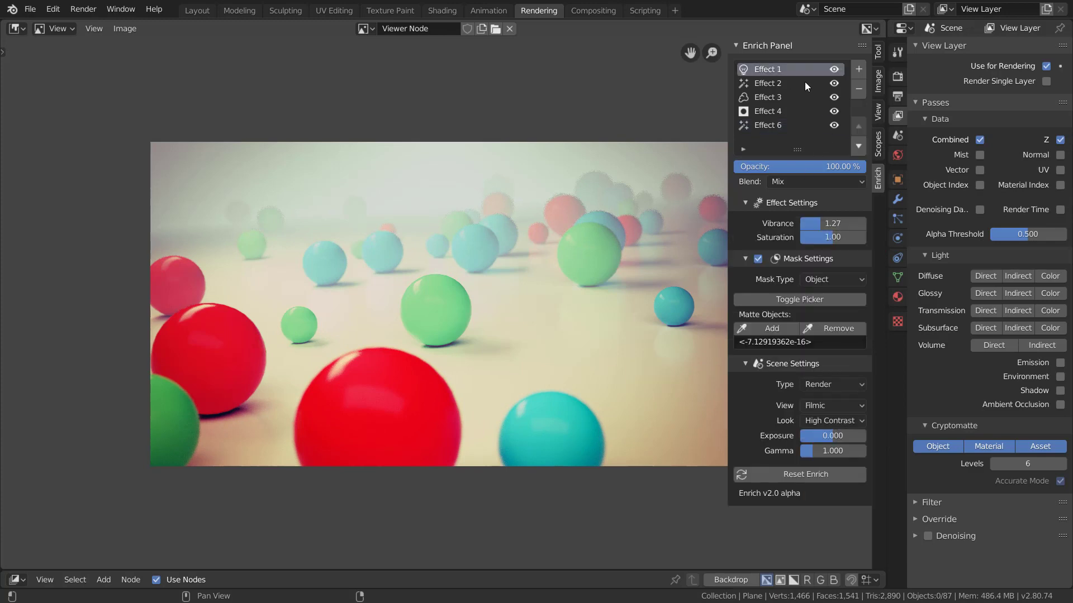
{"action": "left_click", "coordinate": [804, 83]}
{"action": "left_click", "coordinate": [799, 115]}
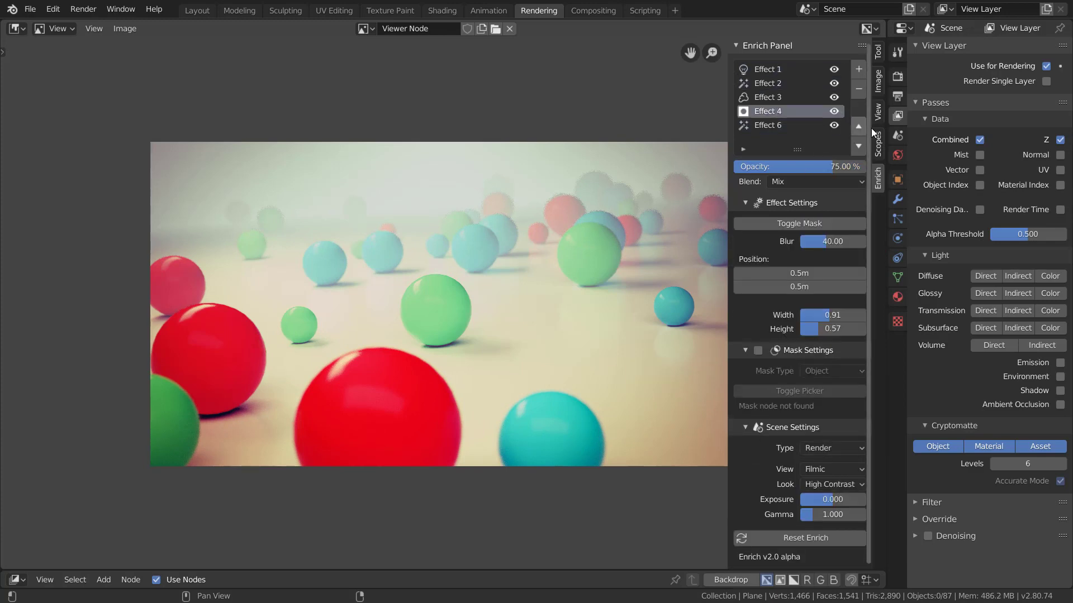
{"action": "left_click", "coordinate": [859, 127]}
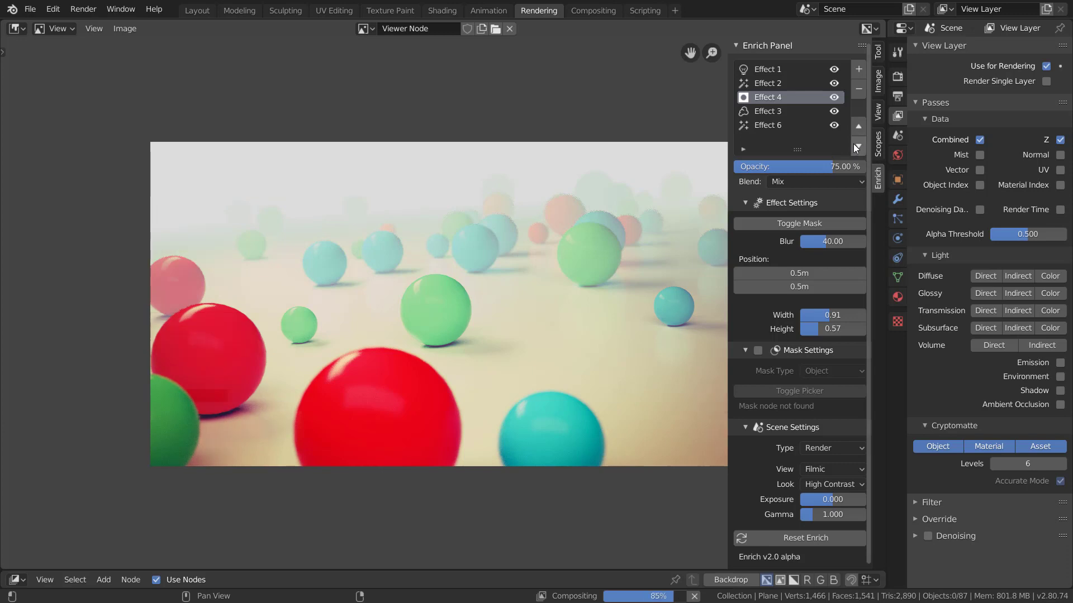
{"action": "left_click", "coordinate": [853, 143]}
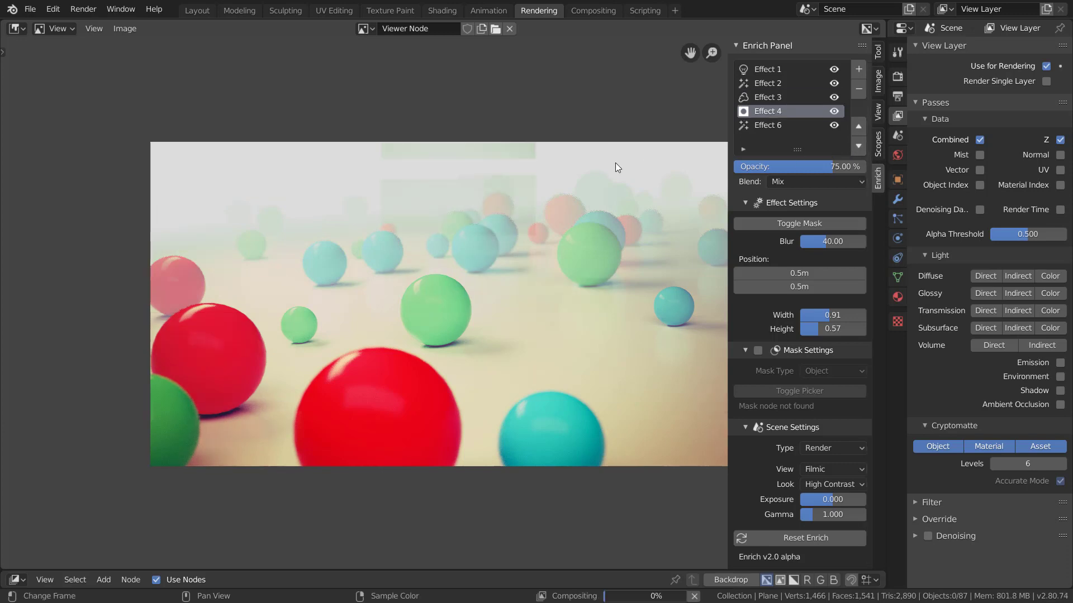
{"action": "scroll", "coordinate": [615, 163], "scroll_direction": "up", "scroll_amount": 1}
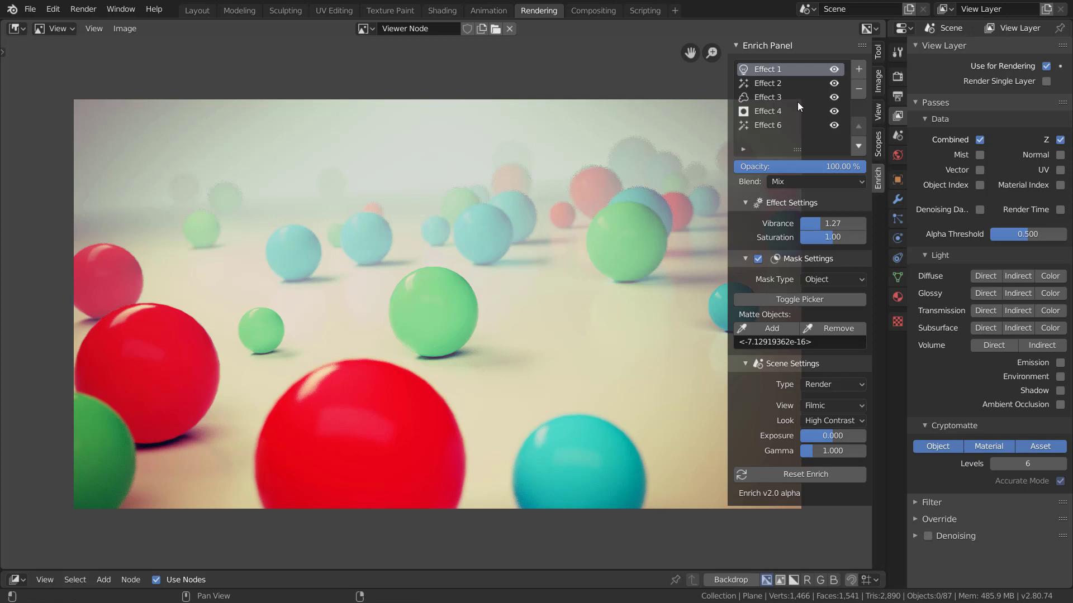
{"action": "left_click", "coordinate": [773, 83]}
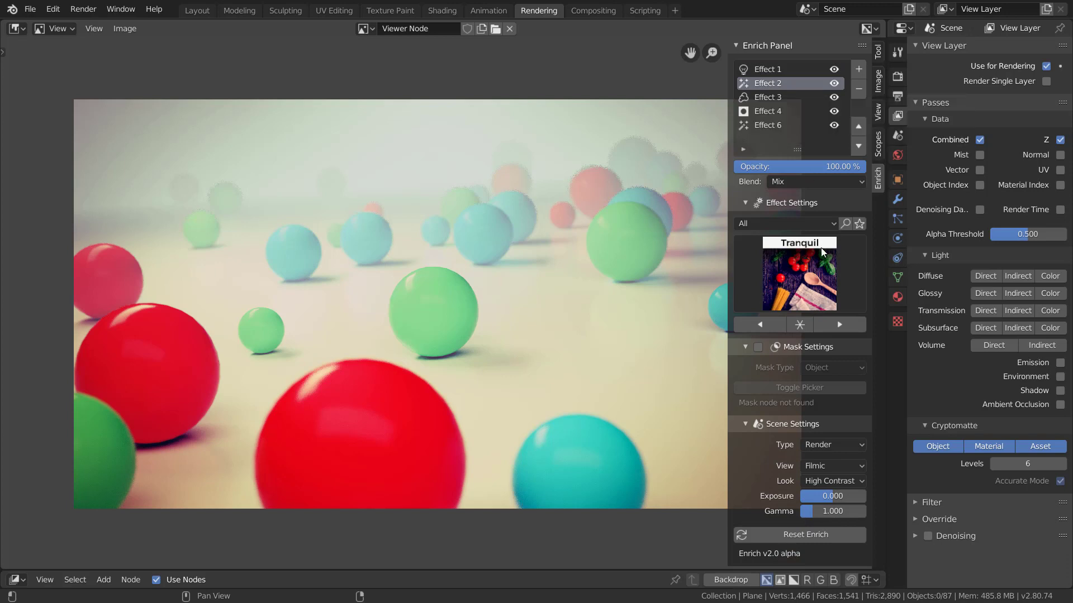
{"action": "left_click", "coordinate": [782, 224]}
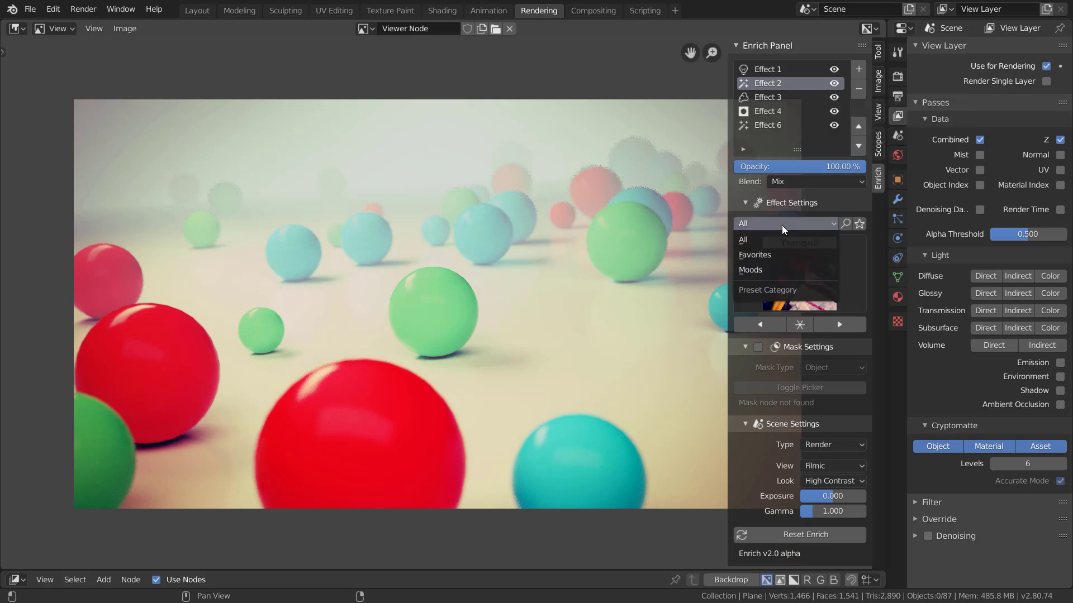
{"action": "left_click", "coordinate": [766, 254]}
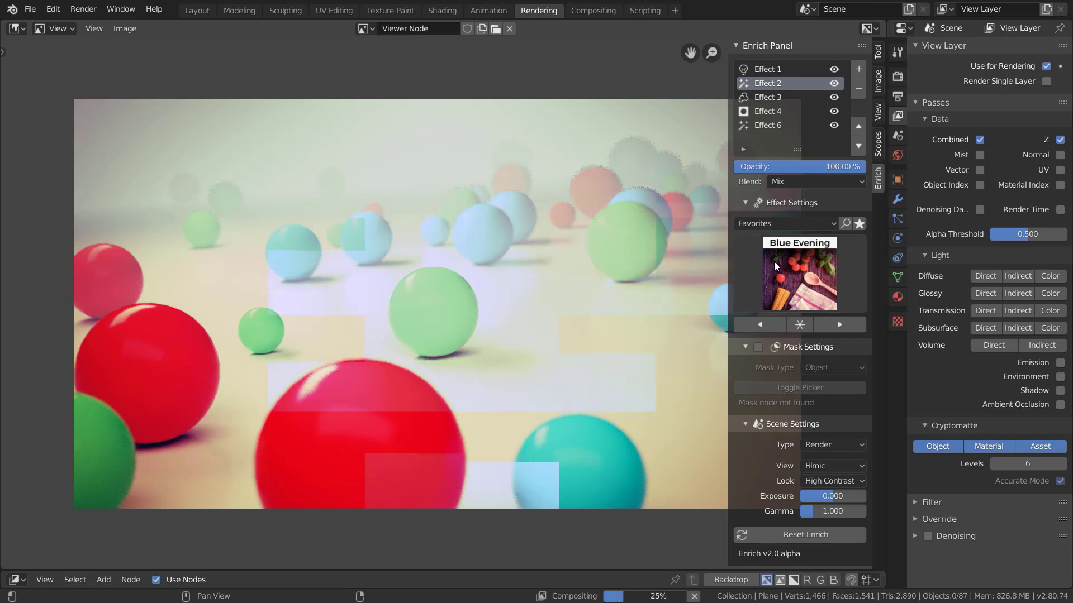
{"action": "key", "text": "ctrl+z"}
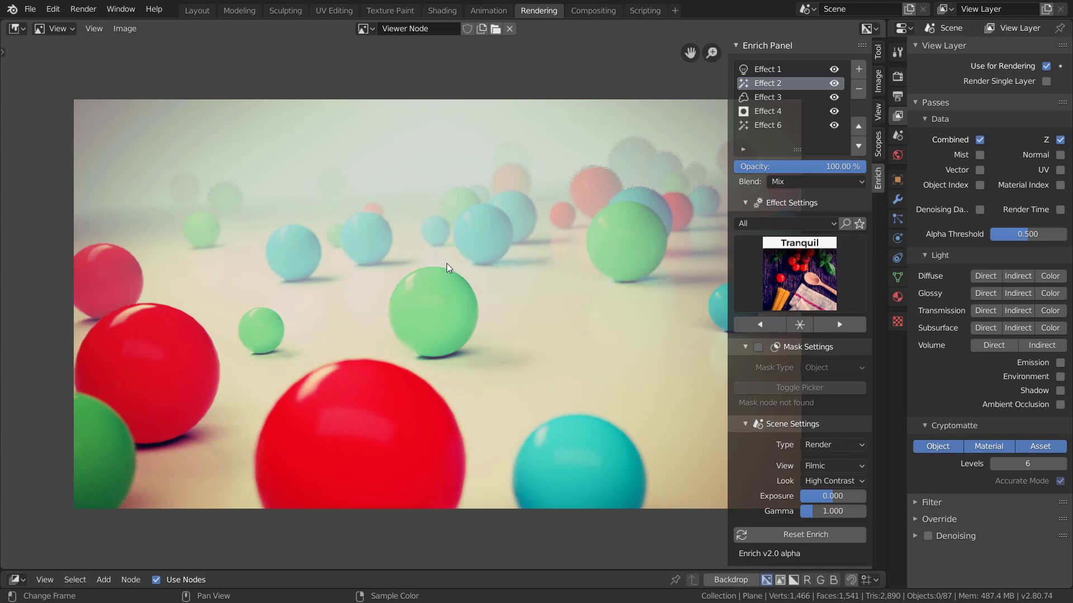